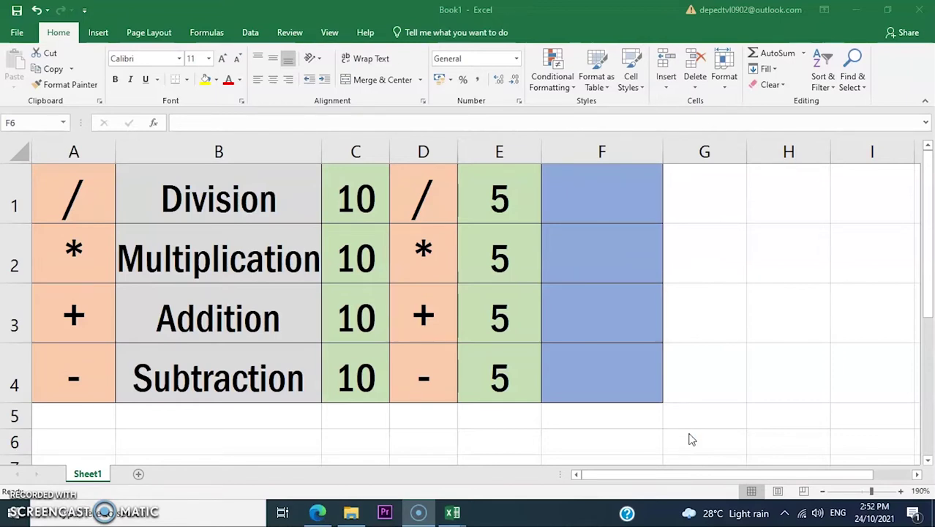
Examine the operation names and their operator symbols in A1:B4, along with the sample numbers and operators in C1:E4
{"action": "left_click", "coordinate": [607, 435]}
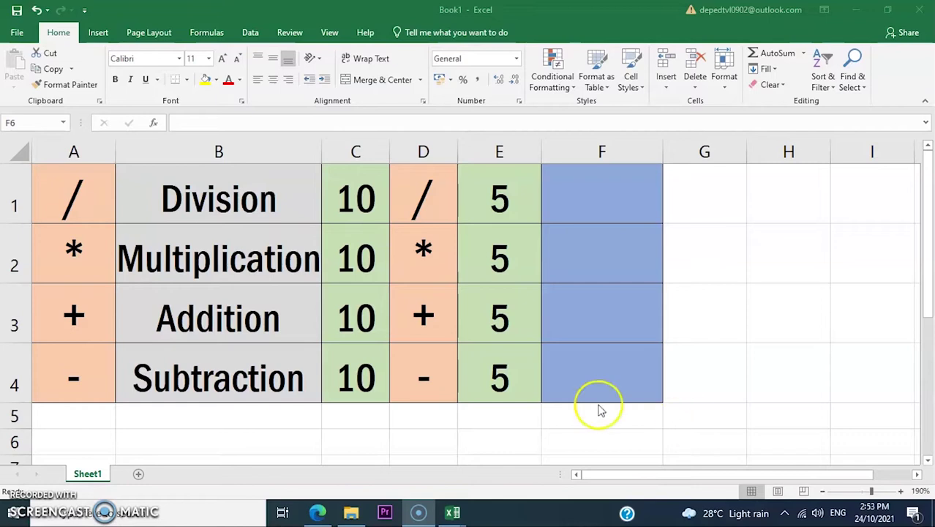
{"action": "left_click", "coordinate": [223, 200]}
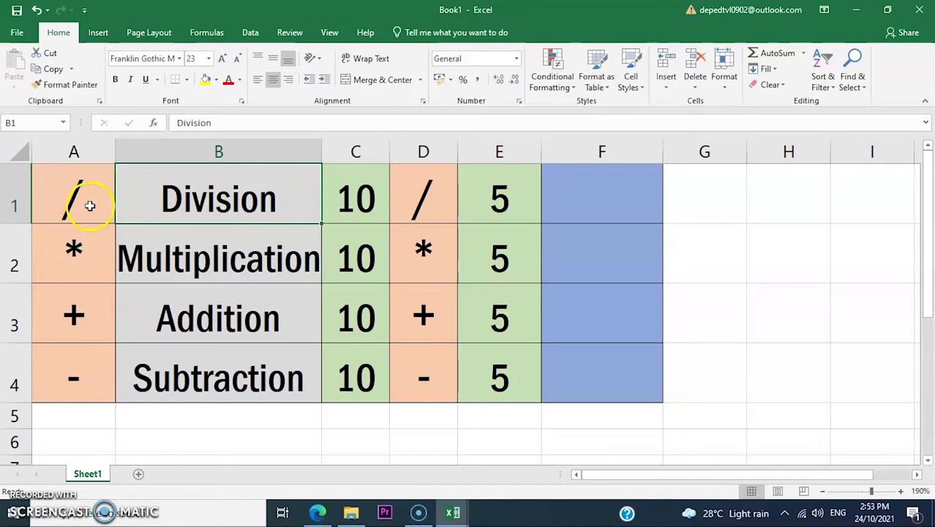
{"action": "left_click", "coordinate": [89, 206]}
{"action": "left_click", "coordinate": [181, 258]}
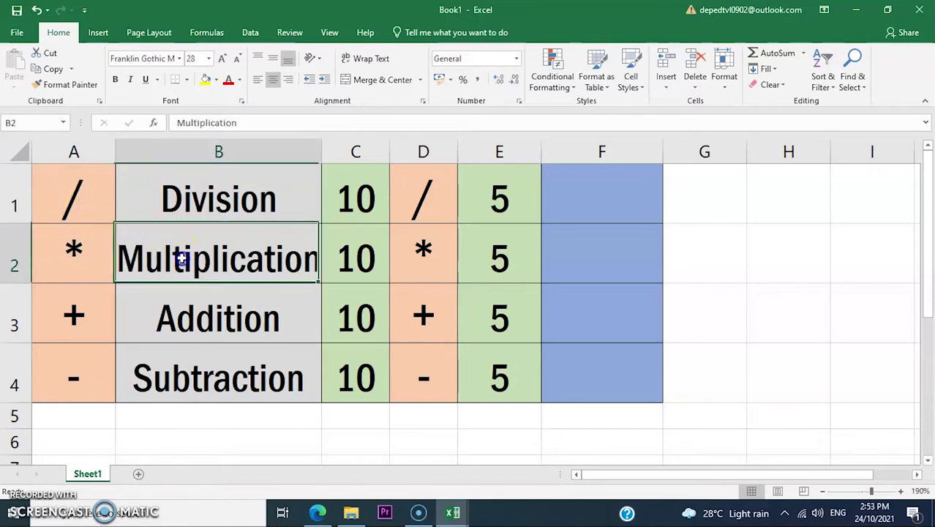
{"action": "key", "text": "ctrl+z"}
{"action": "left_click", "coordinate": [67, 252]}
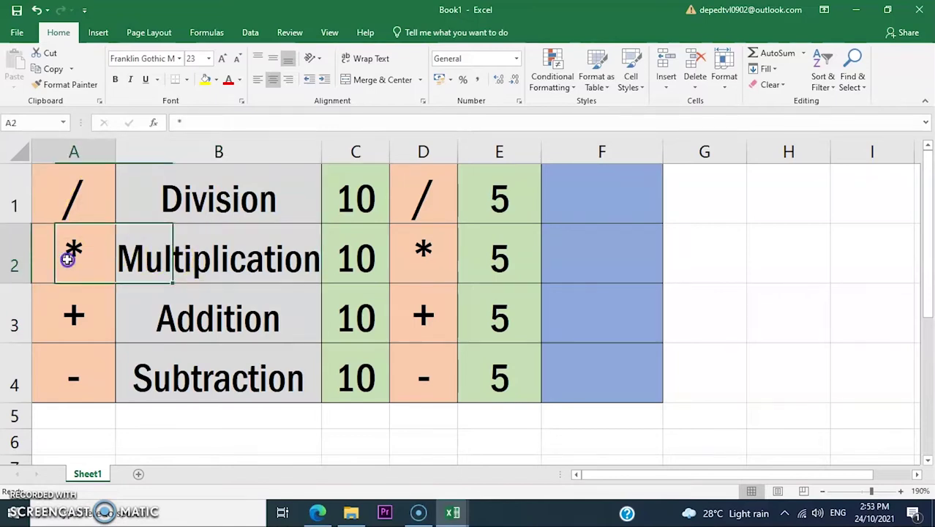
{"action": "left_click", "coordinate": [194, 327]}
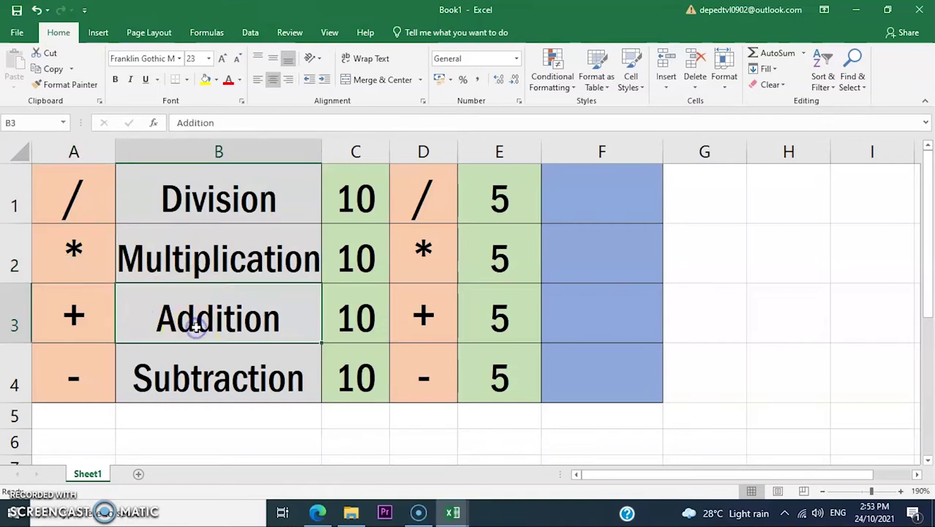
{"action": "left_click", "coordinate": [88, 316]}
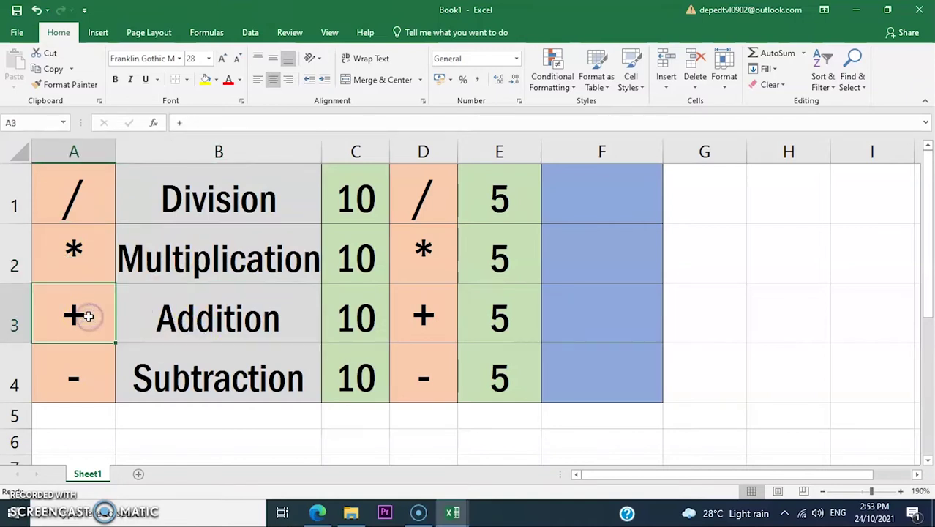
{"action": "left_click", "coordinate": [219, 390]}
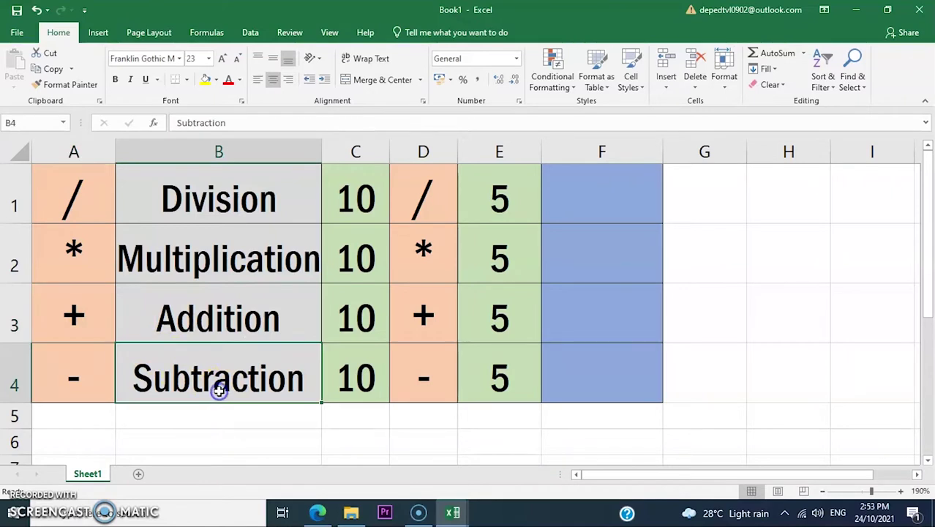
{"action": "left_click", "coordinate": [87, 372]}
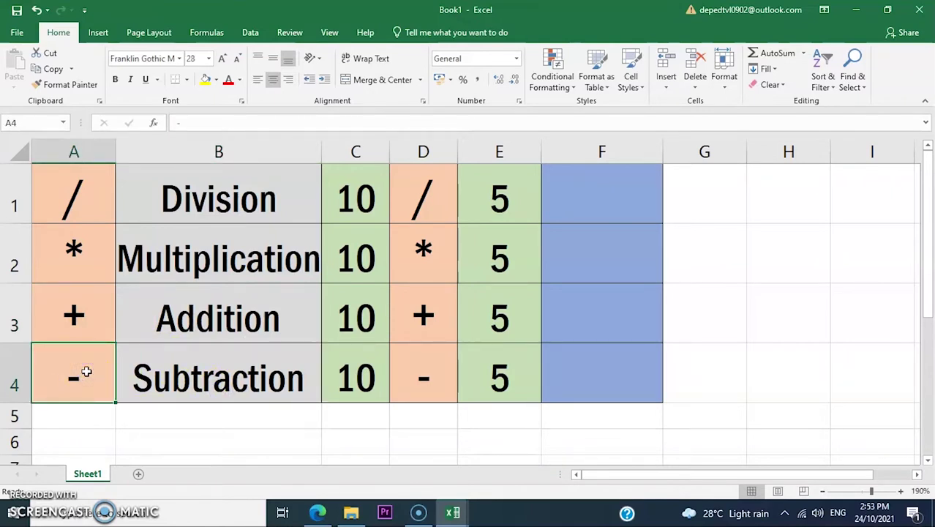
{"action": "left_click_drag", "start_coordinate": [355, 188], "coordinate": [507, 354]}
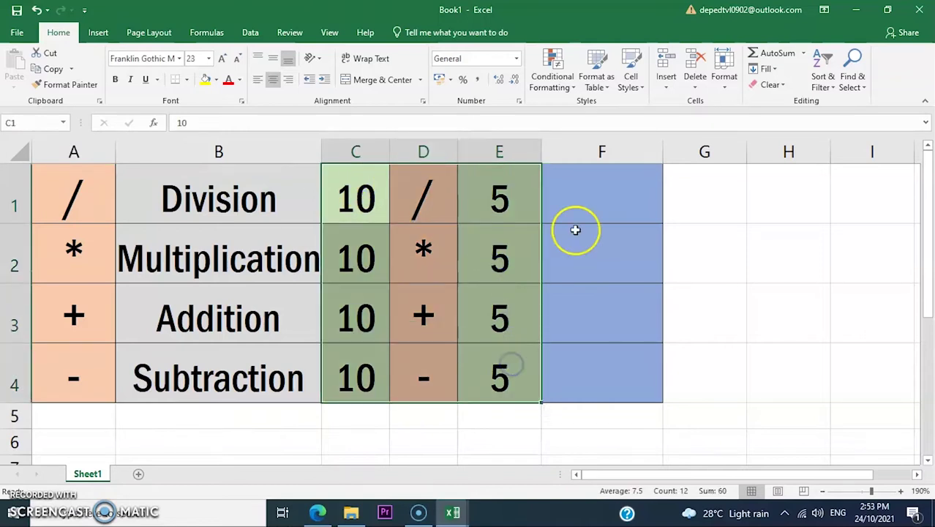
Enter the formula =C1/E1 in cell F1 to divide the two numbers in the Division row
{"action": "left_click", "coordinate": [582, 198]}
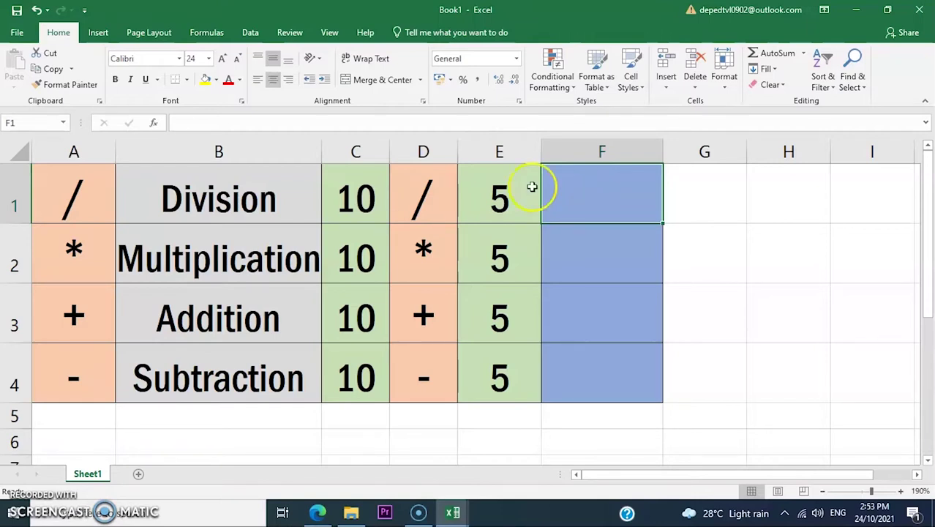
{"action": "left_click", "coordinate": [226, 122]}
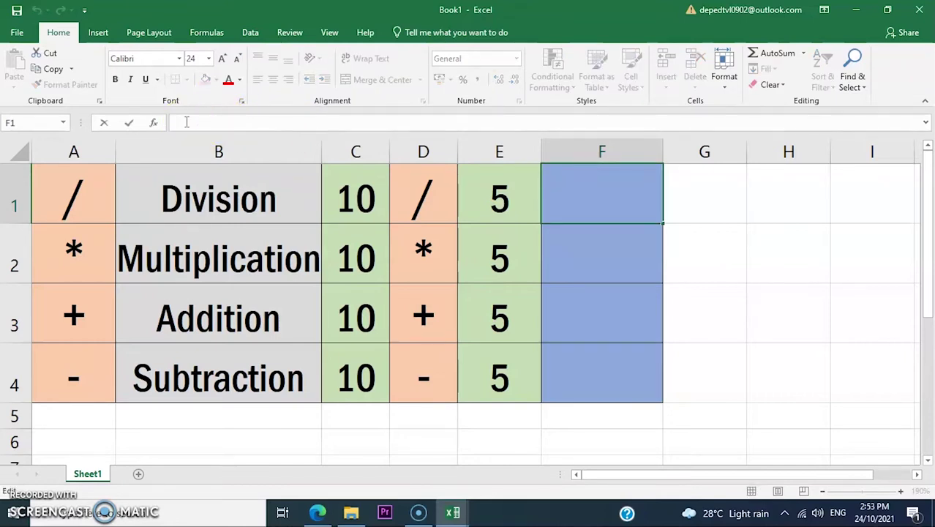
{"action": "type", "text": "="}
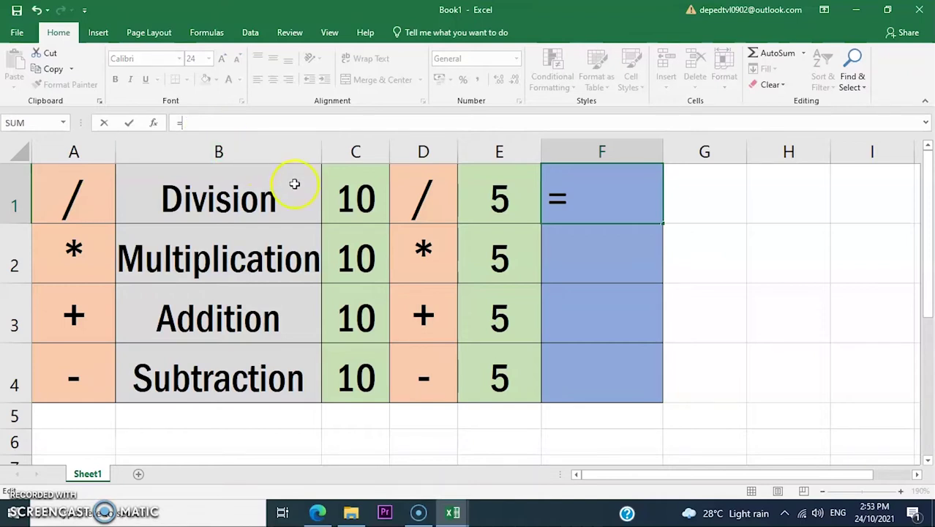
{"action": "left_click", "coordinate": [355, 202]}
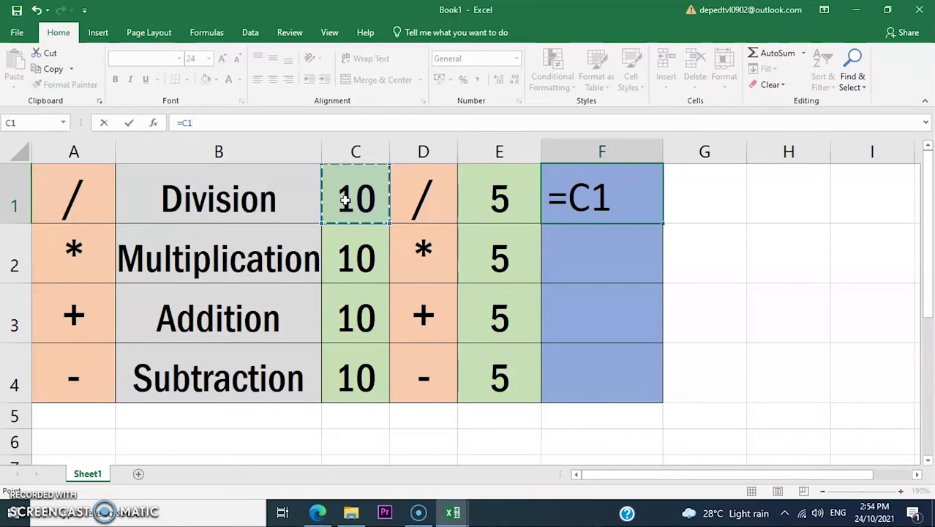
{"action": "type", "text": "/"}
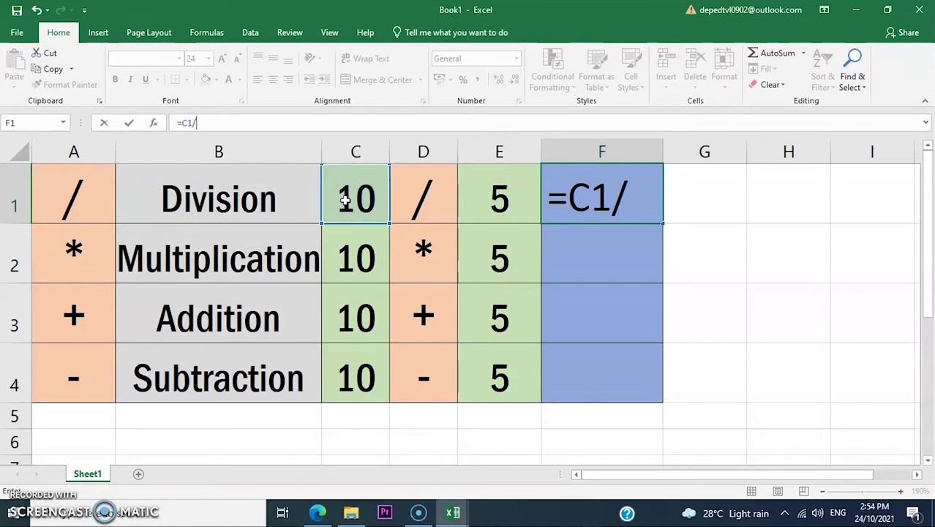
{"action": "left_click", "coordinate": [498, 208]}
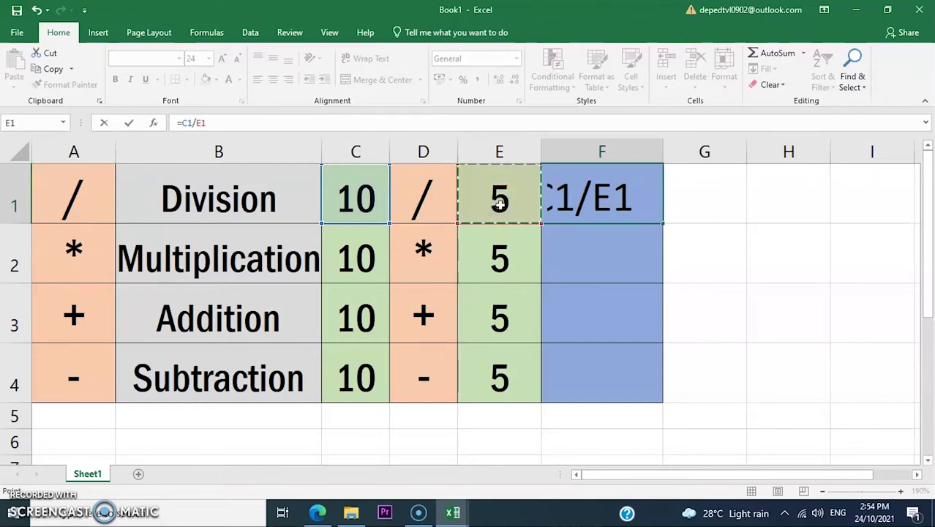
{"action": "key", "text": "Return"}
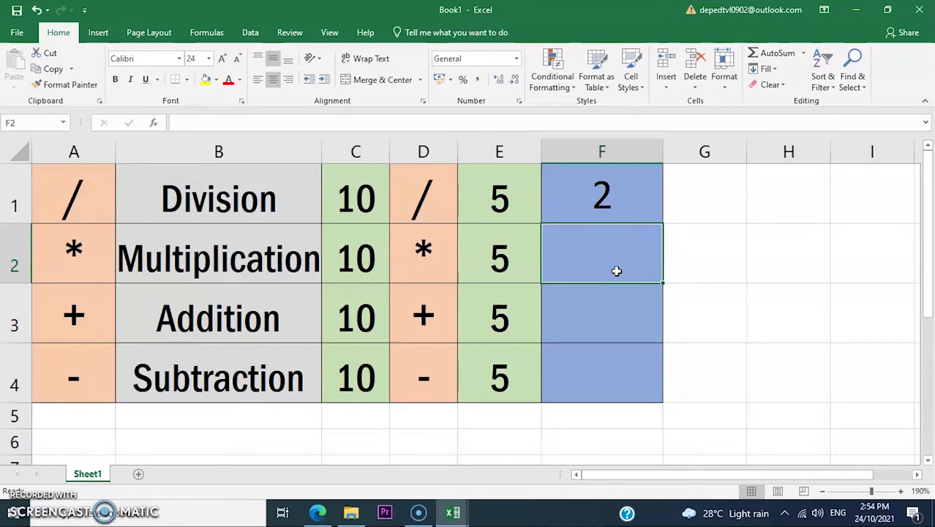
Enter the formula =C2*E2 in cell F2 to multiply the two numbers in the Multiplication row
{"action": "left_click", "coordinate": [207, 122]}
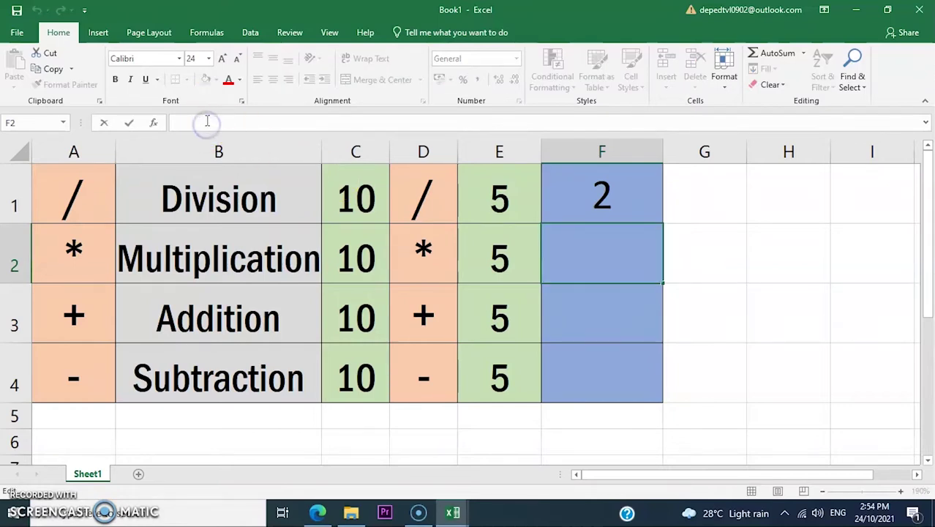
{"action": "type", "text": "="}
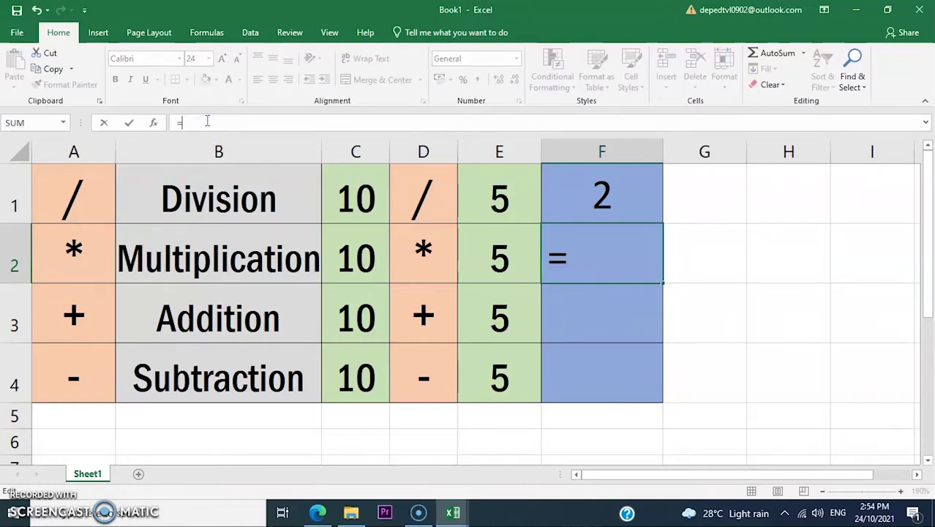
{"action": "left_click", "coordinate": [352, 264]}
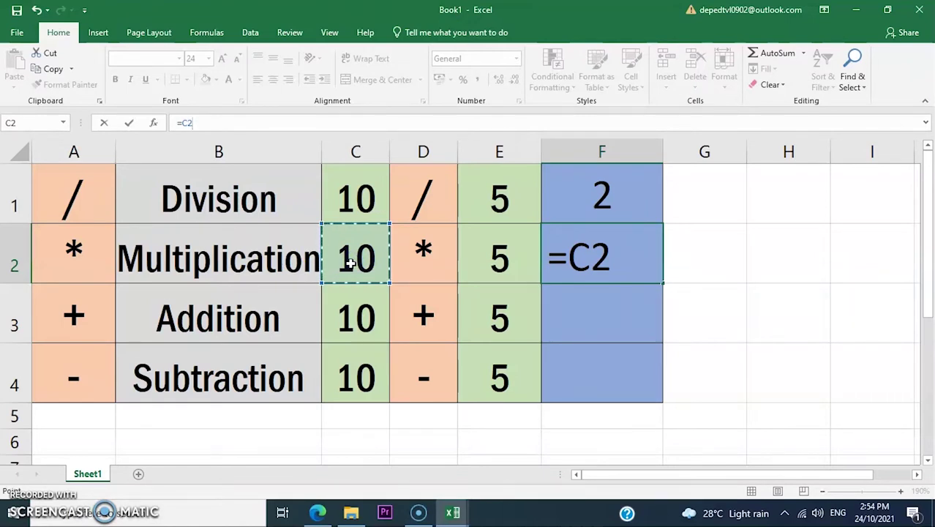
{"action": "type", "text": "*"}
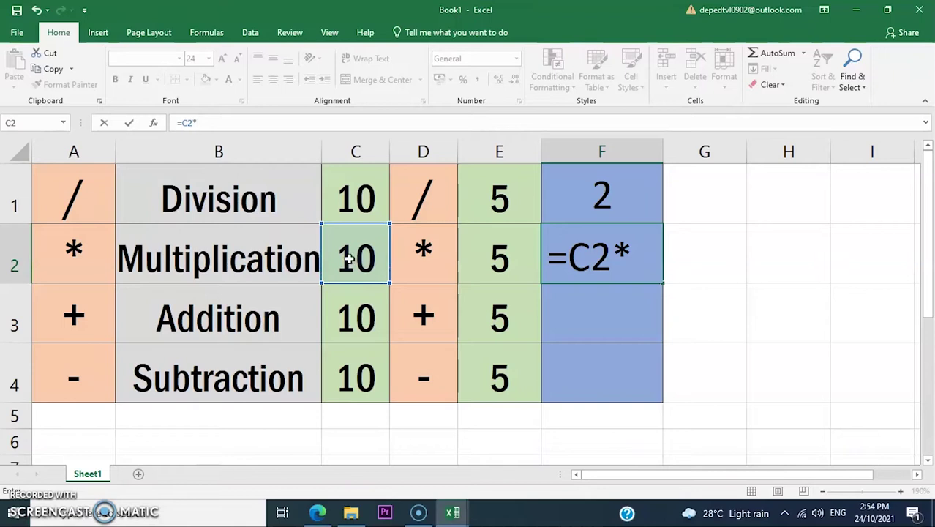
{"action": "left_click", "coordinate": [504, 269]}
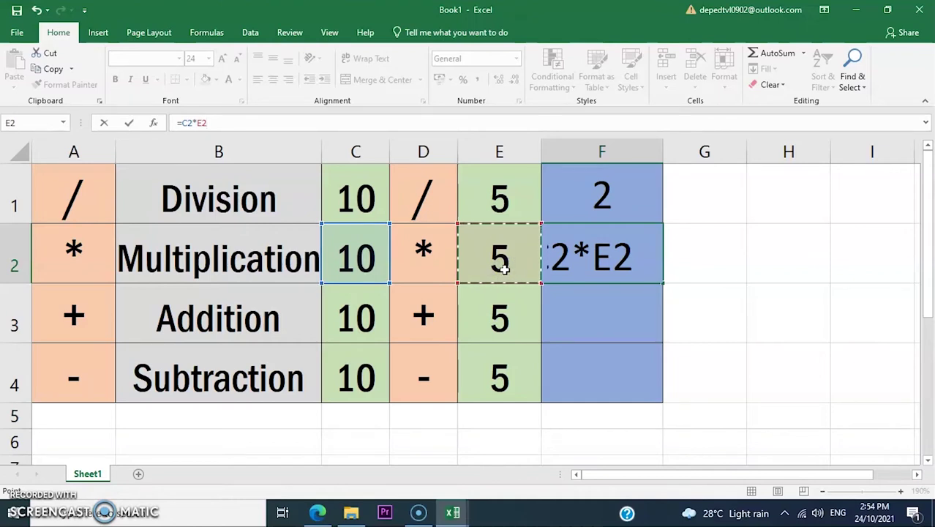
{"action": "key", "text": "Return"}
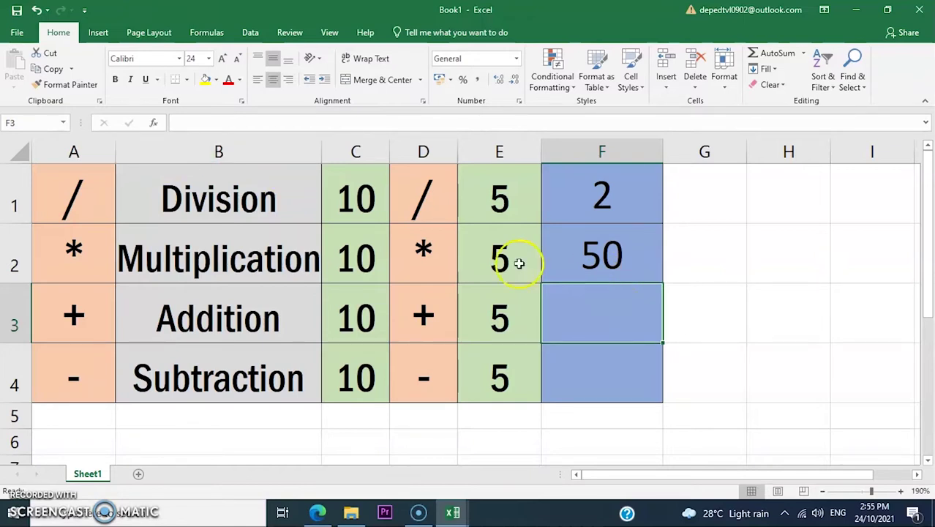
Enter the formula =C3+E3 in cell F3 to add the two numbers in the Addition row
{"action": "left_click", "coordinate": [196, 122]}
{"action": "type", "text": "="}
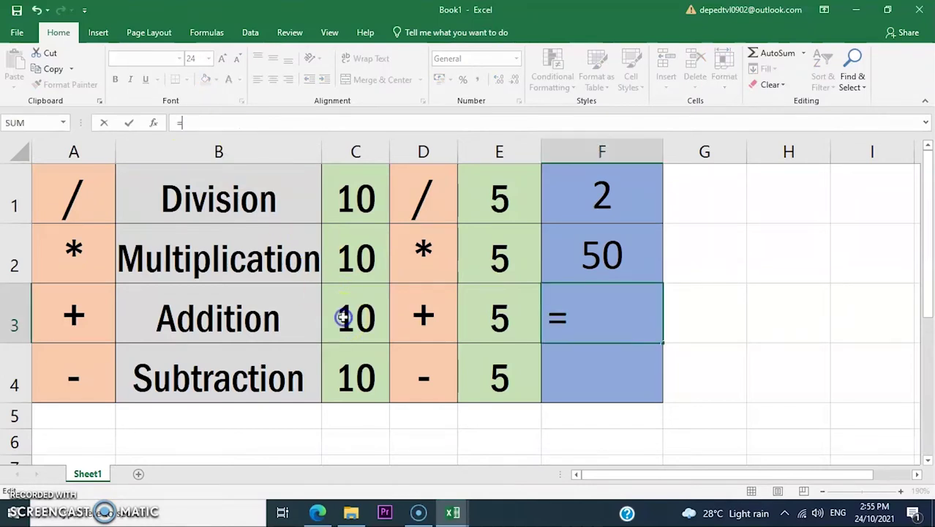
{"action": "left_click", "coordinate": [346, 317]}
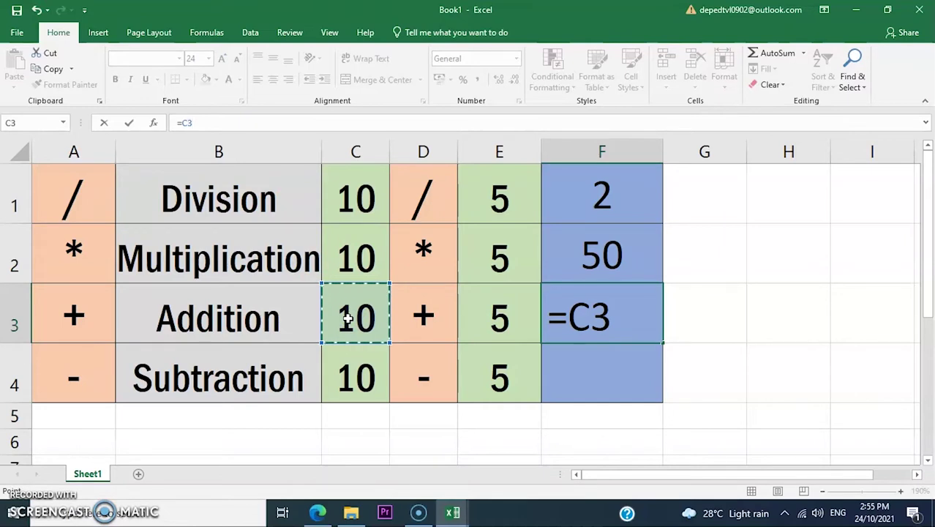
{"action": "type", "text": "+"}
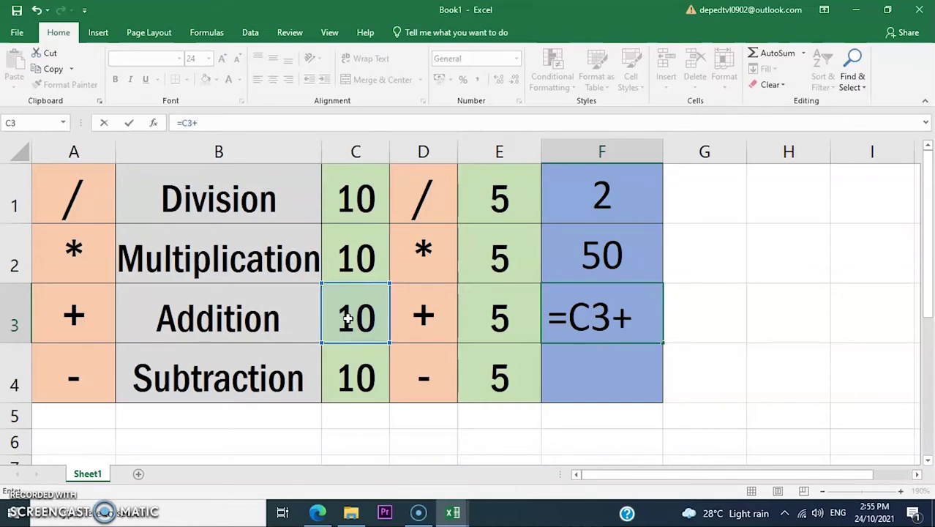
{"action": "left_click", "coordinate": [498, 325]}
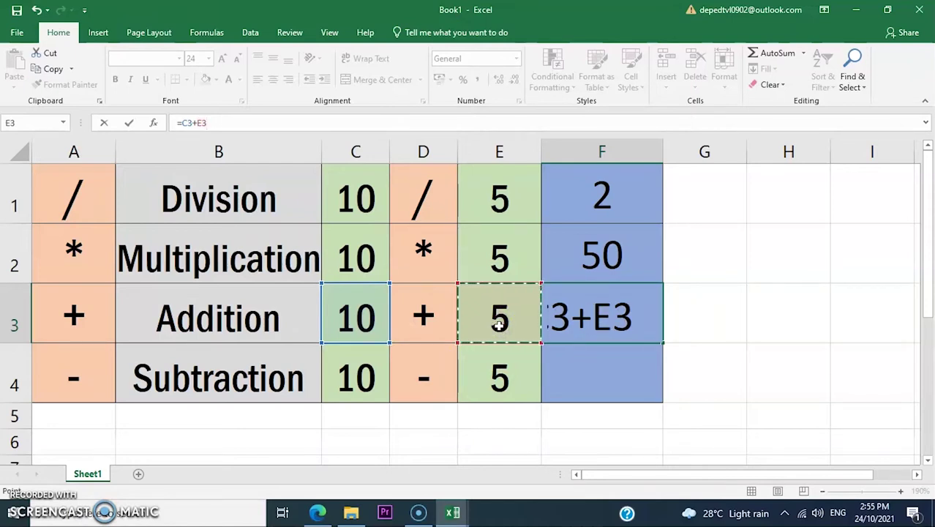
{"action": "left_click", "coordinate": [230, 143]}
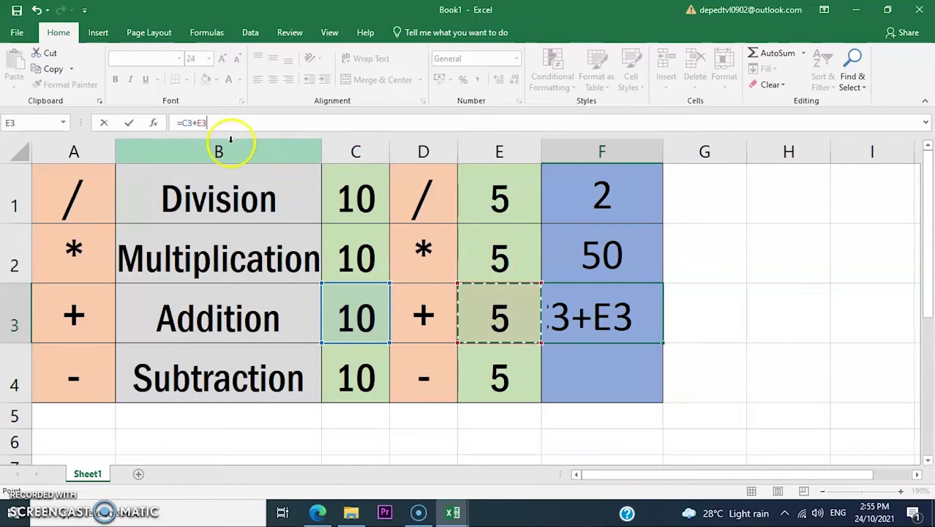
{"action": "left_click", "coordinate": [130, 126]}
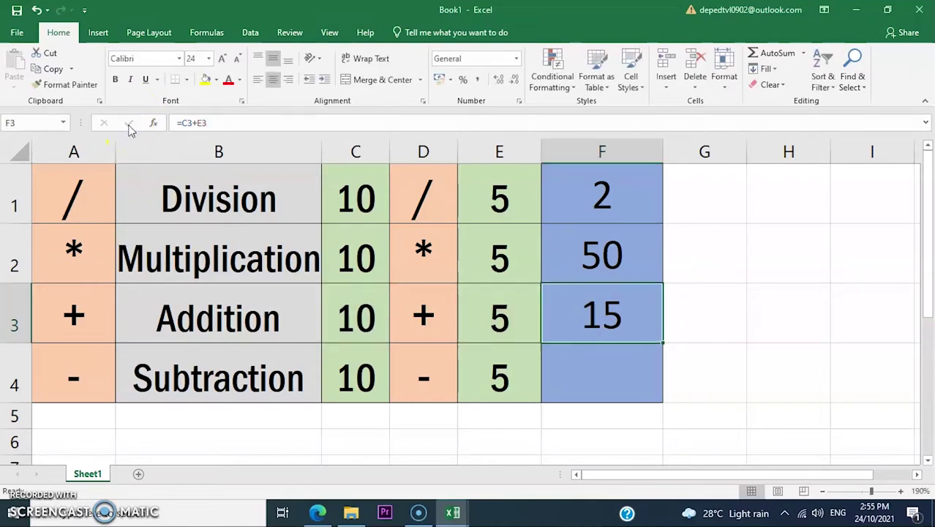
Enter the formula =C4-E4 in cell F4 to subtract the second number from the first in the Subtraction row
{"action": "left_click", "coordinate": [588, 380]}
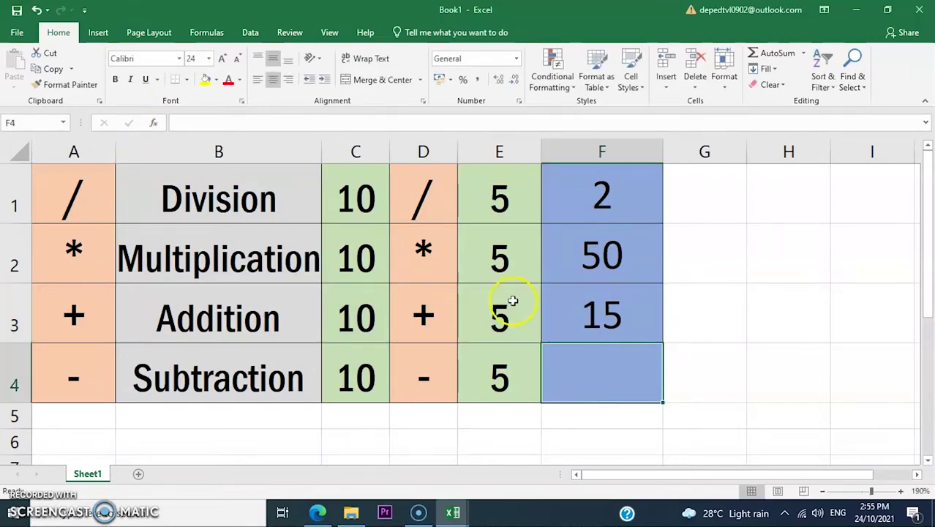
{"action": "left_click", "coordinate": [261, 125]}
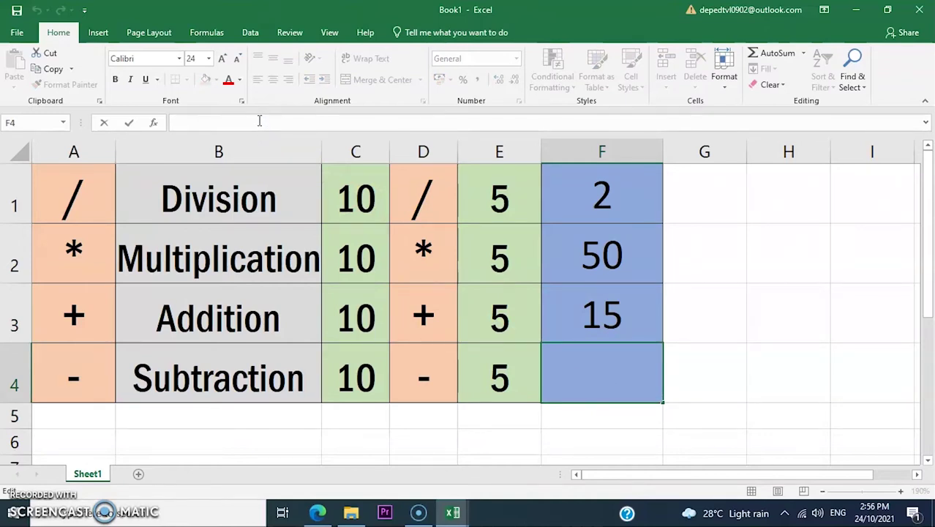
{"action": "type", "text": "="}
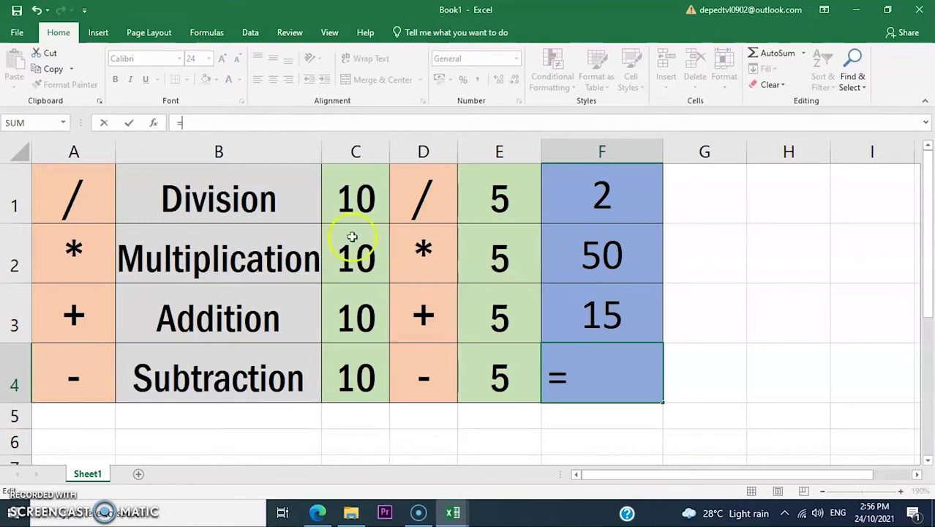
{"action": "left_click", "coordinate": [358, 385]}
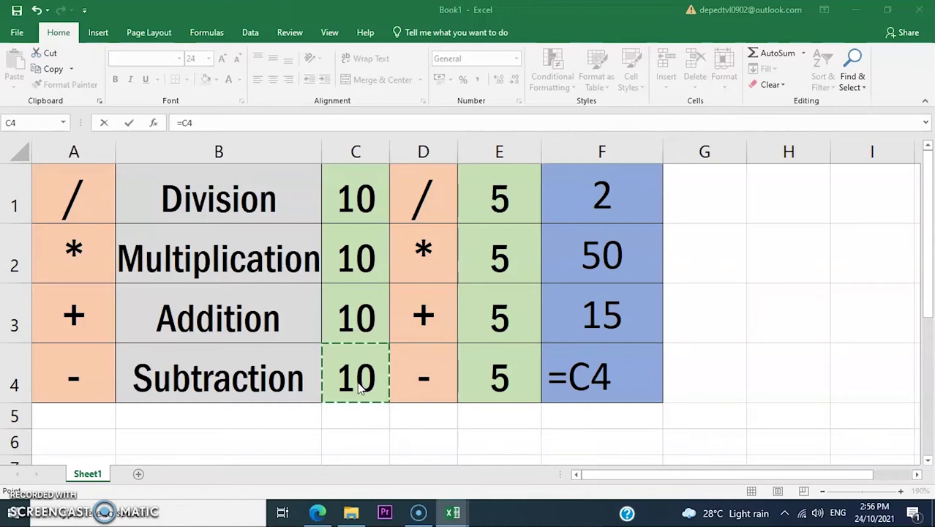
{"action": "type", "text": "-"}
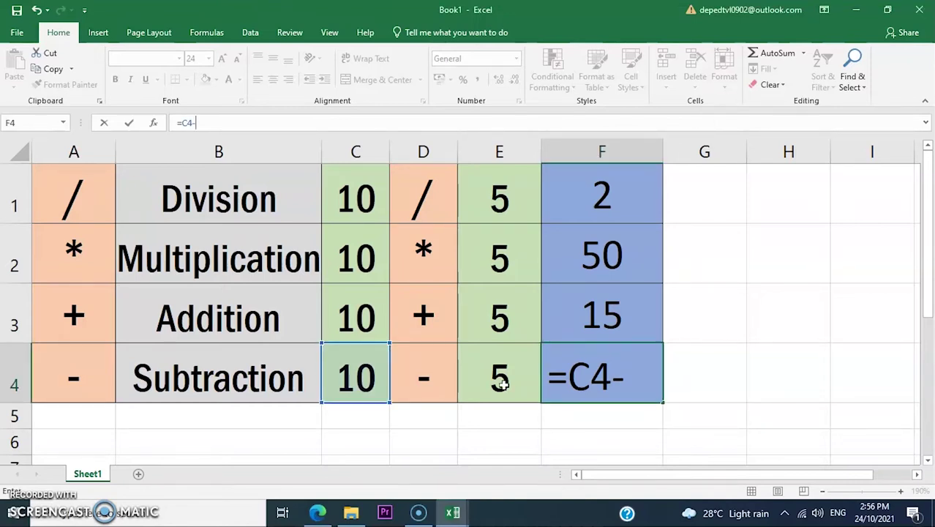
{"action": "left_click", "coordinate": [501, 384]}
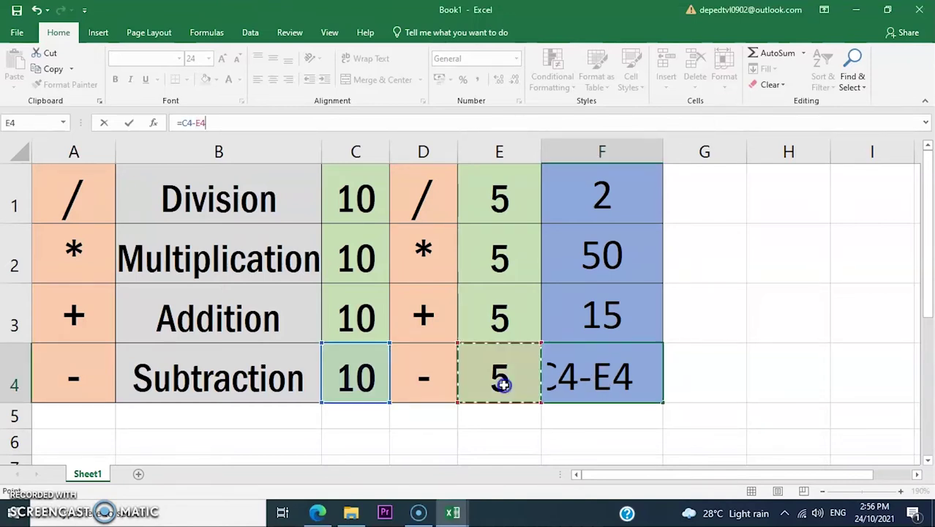
{"action": "left_click", "coordinate": [130, 125]}
{"action": "left_click", "coordinate": [621, 371]}
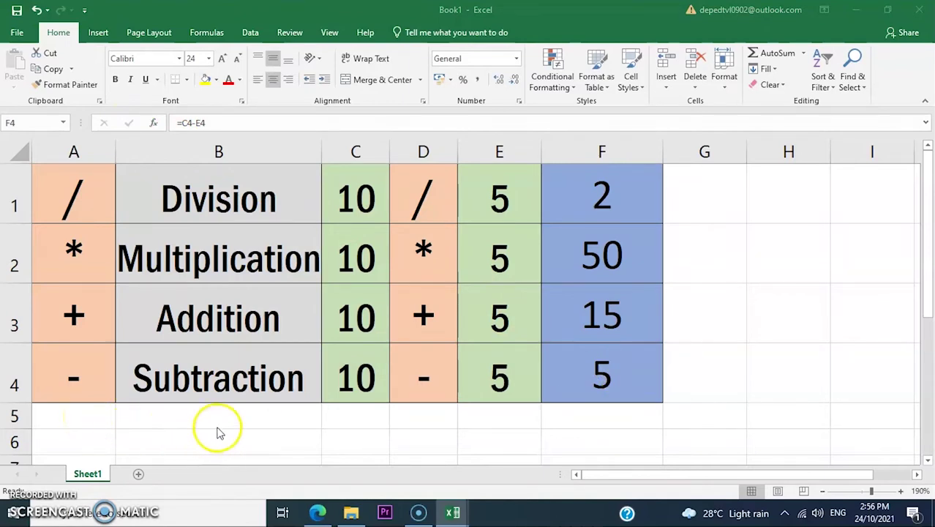
Review the formulas behind the results in cells F1 to F4, one cell at a time
{"action": "left_click", "coordinate": [647, 204]}
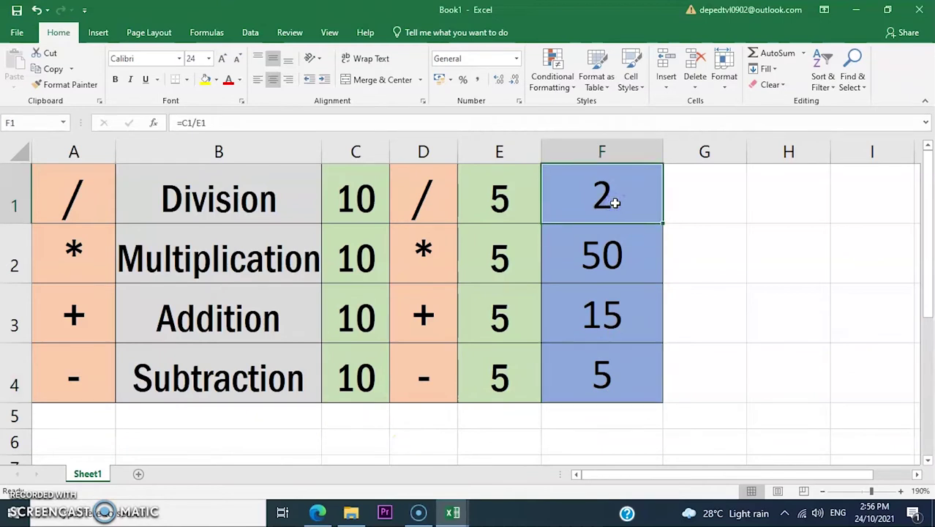
{"action": "left_click", "coordinate": [616, 256]}
{"action": "left_click", "coordinate": [611, 317]}
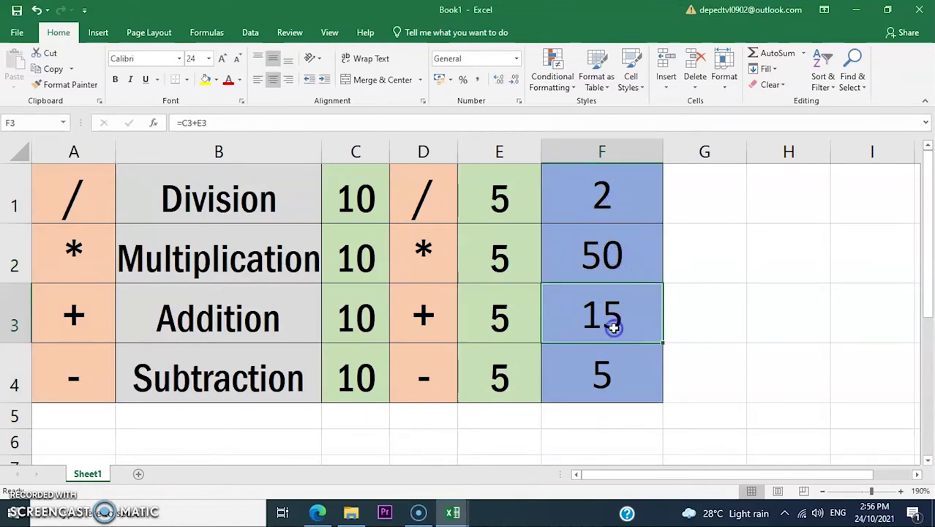
{"action": "left_click", "coordinate": [606, 377]}
{"action": "scroll", "coordinate": [606, 377], "scroll_direction": "down", "scroll_amount": 1}
{"action": "scroll", "coordinate": [604, 373], "scroll_direction": "up", "scroll_amount": 1}
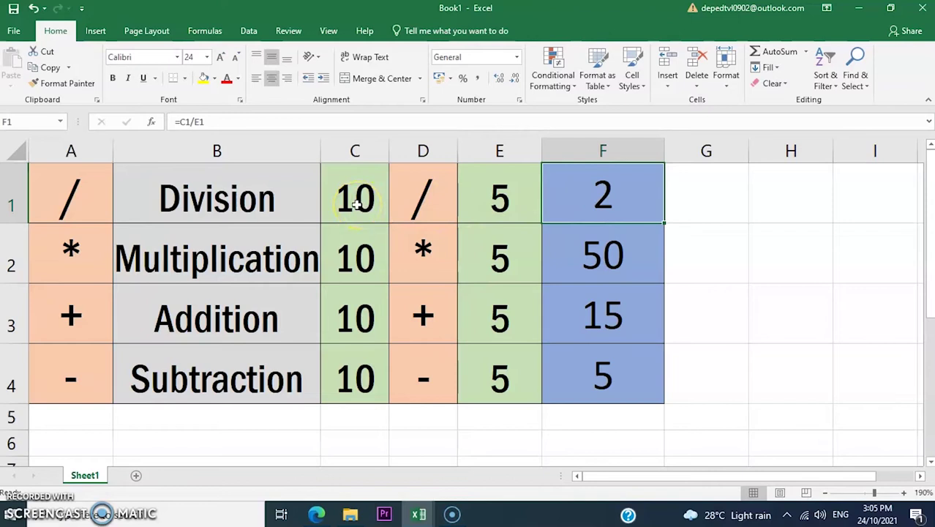
Examine the division formula in cell F1 and the cells its references point to
{"action": "left_click", "coordinate": [230, 123]}
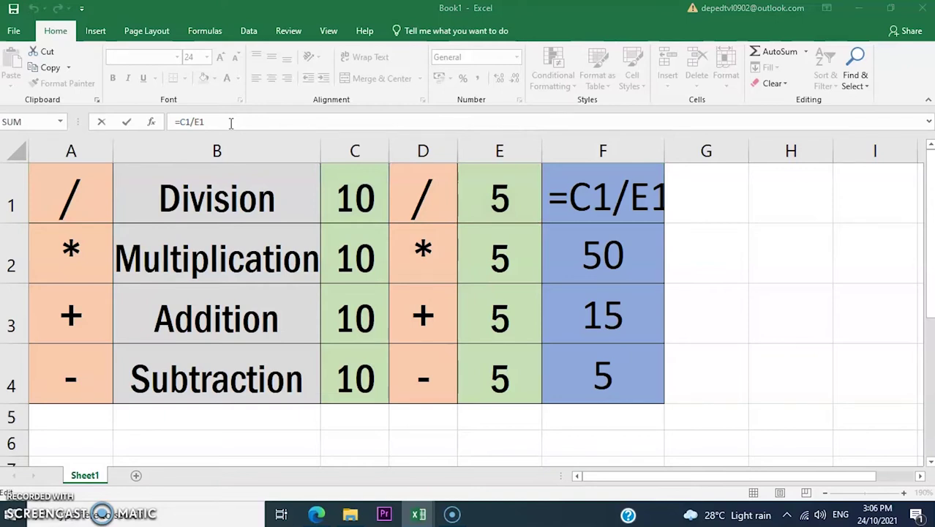
{"action": "left_click", "coordinate": [196, 123]}
{"action": "left_click", "coordinate": [183, 123]}
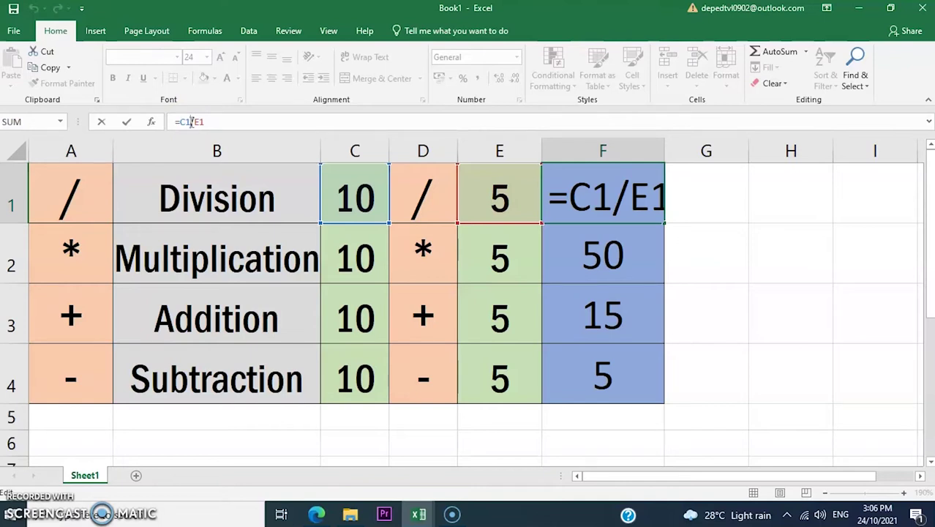
{"action": "left_click", "coordinate": [190, 122]}
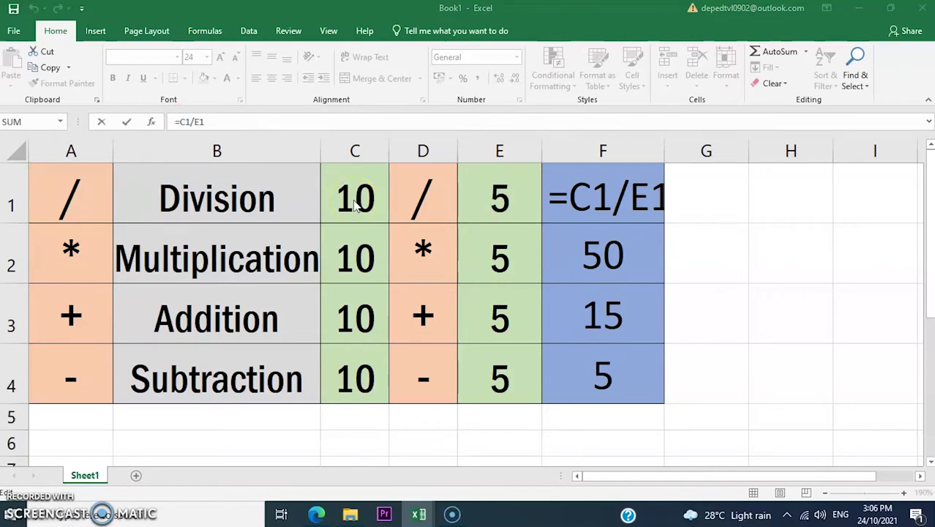
{"action": "left_click", "coordinate": [189, 122]}
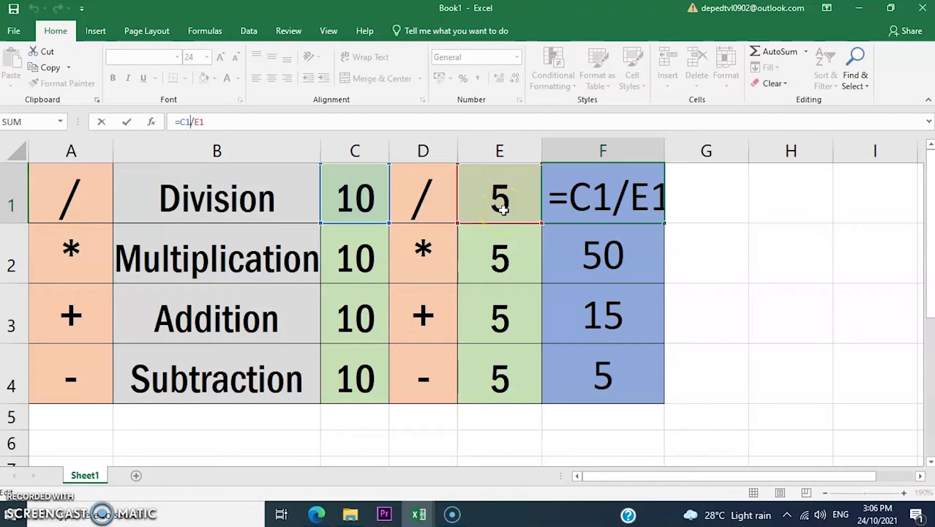
Examine the multiplication, addition and subtraction formulas in F2 to F4 together with the numbers they use
{"action": "left_click", "coordinate": [600, 256]}
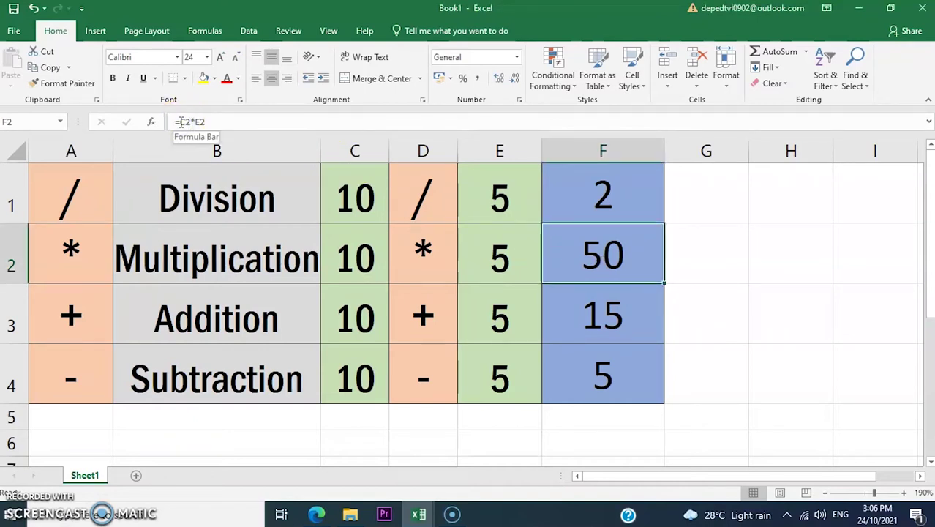
{"action": "left_click", "coordinate": [359, 269]}
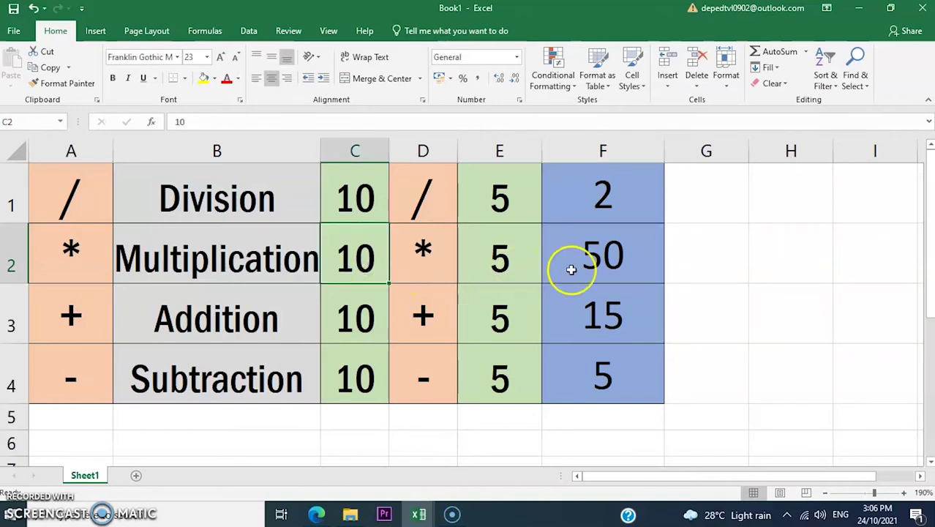
{"action": "left_click", "coordinate": [512, 263]}
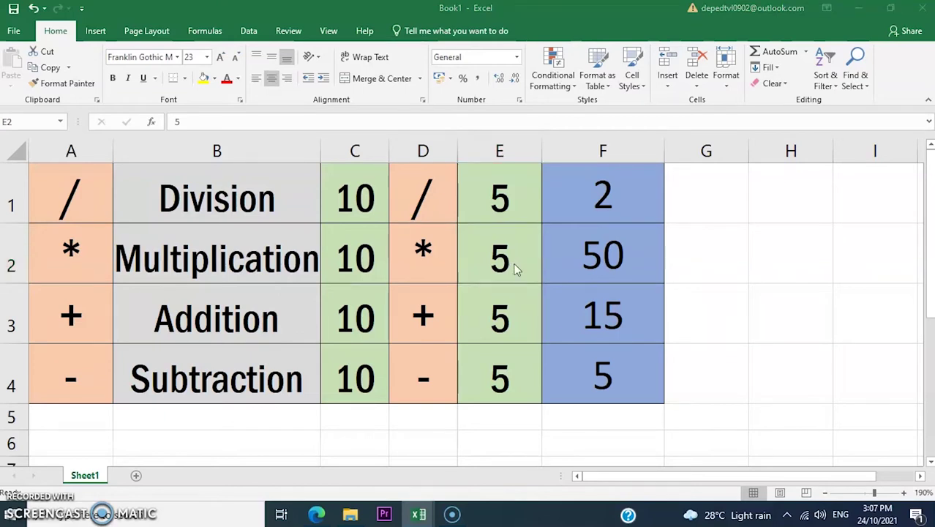
{"action": "left_click", "coordinate": [596, 314]}
{"action": "left_click", "coordinate": [598, 327]}
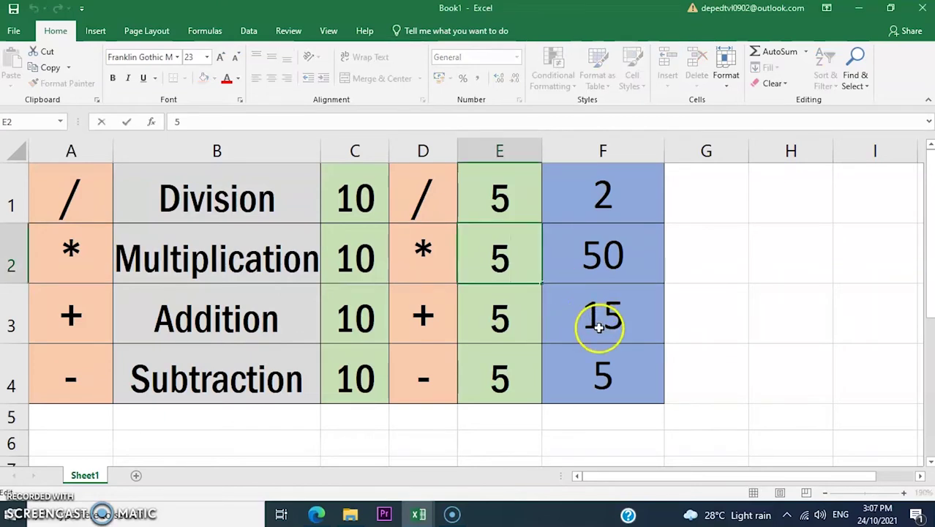
{"action": "left_click", "coordinate": [514, 326]}
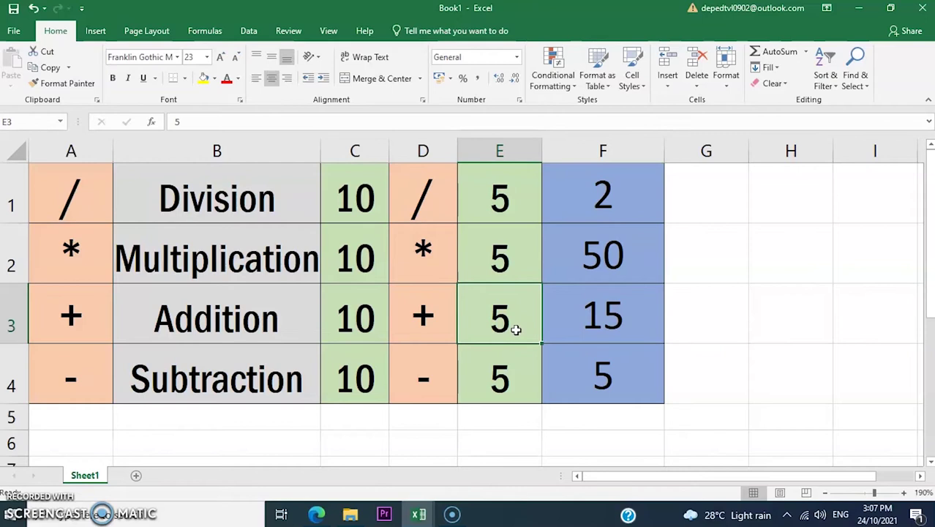
{"action": "left_click", "coordinate": [601, 322]}
{"action": "left_click", "coordinate": [596, 352]}
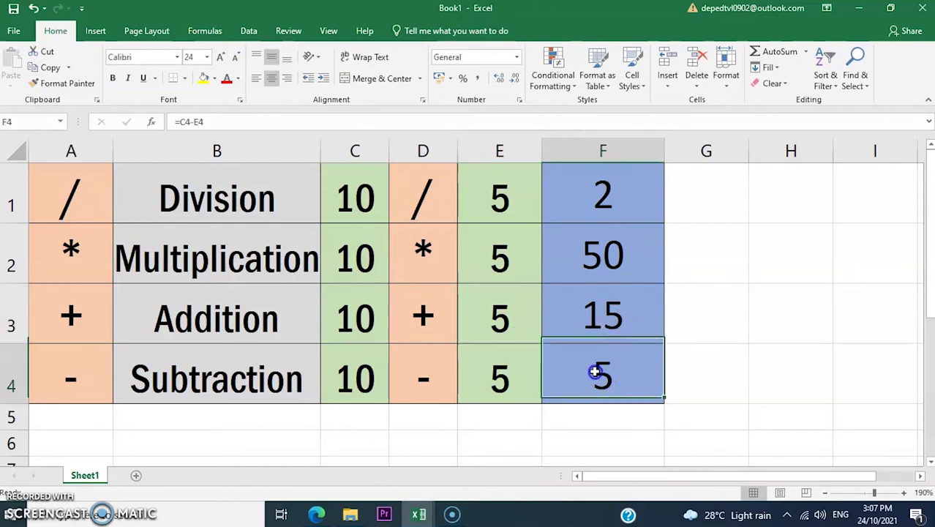
{"action": "left_click", "coordinate": [593, 321]}
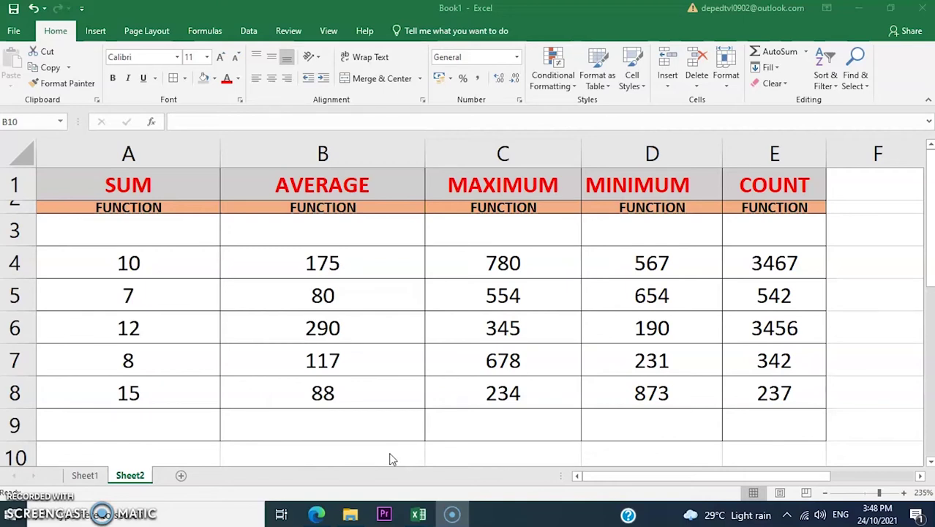
Look through the numbers in cells A4 to A8 of the SUM column on Sheet2
{"action": "double_click", "coordinate": [302, 443]}
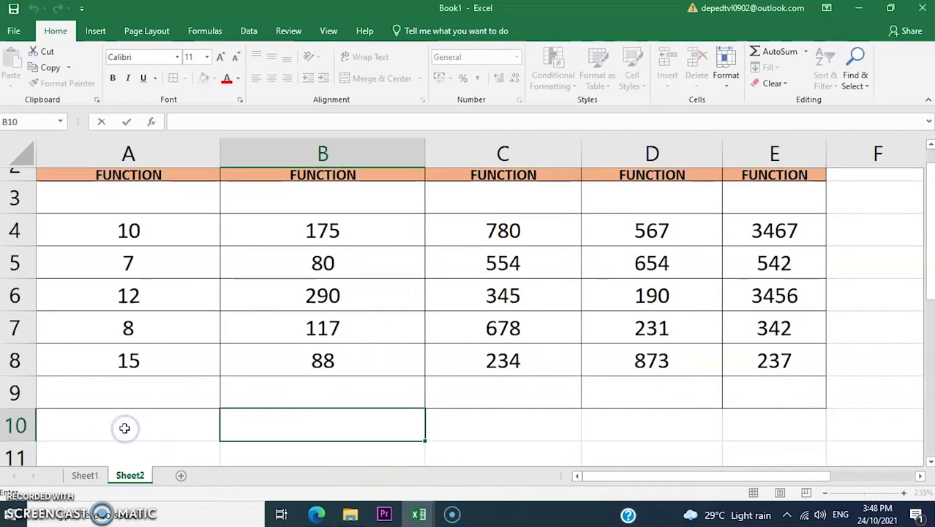
{"action": "left_click", "coordinate": [98, 428]}
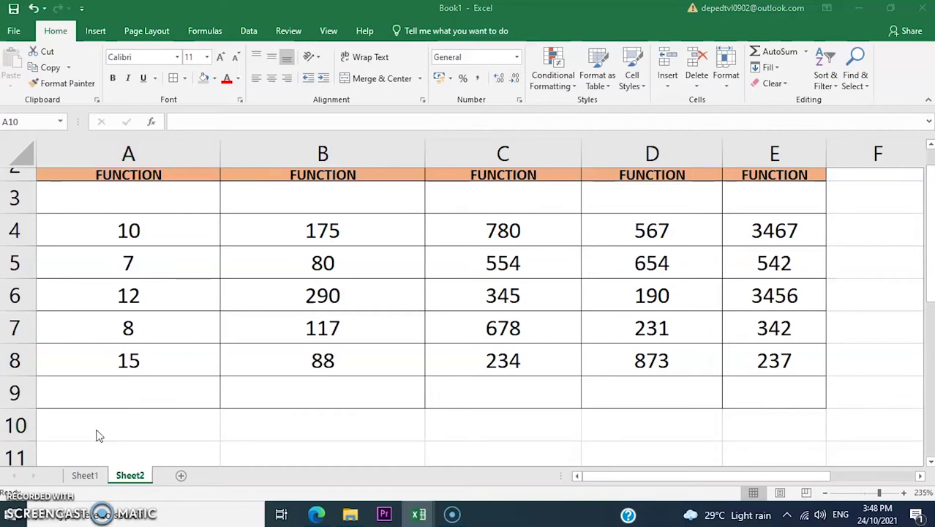
{"action": "left_click", "coordinate": [124, 241]}
{"action": "left_click", "coordinate": [125, 267]}
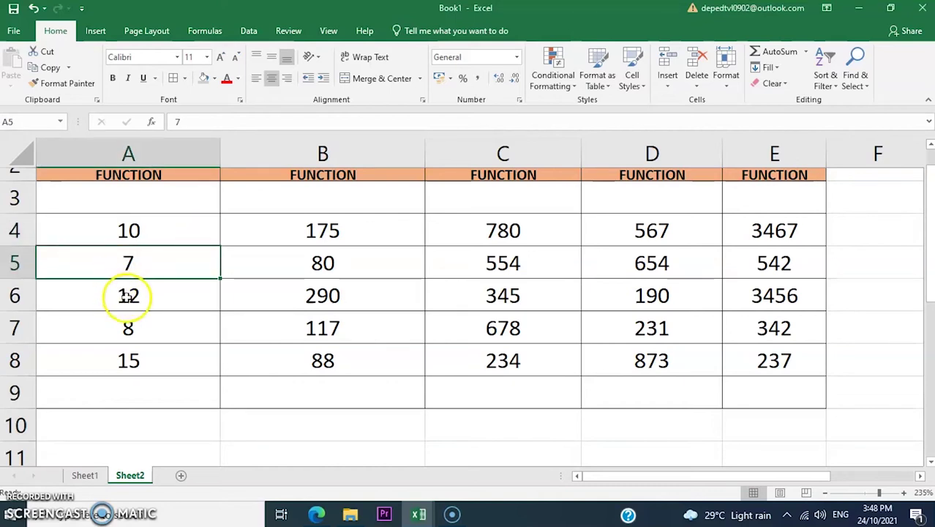
{"action": "left_click", "coordinate": [127, 295]}
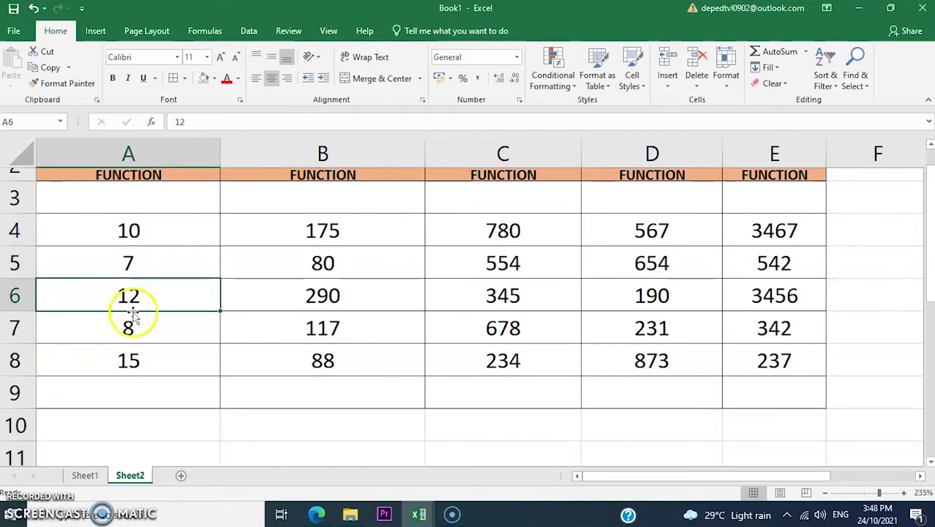
{"action": "left_click", "coordinate": [139, 328]}
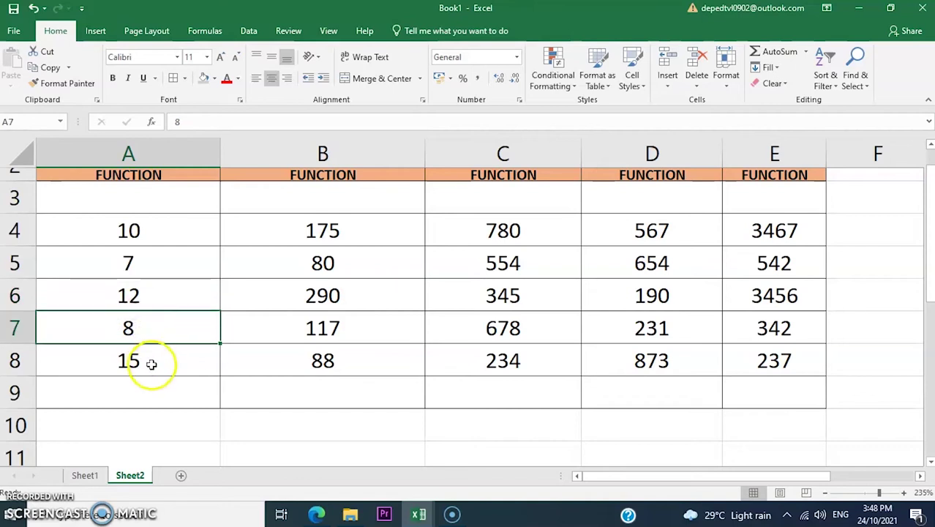
{"action": "left_click", "coordinate": [151, 364]}
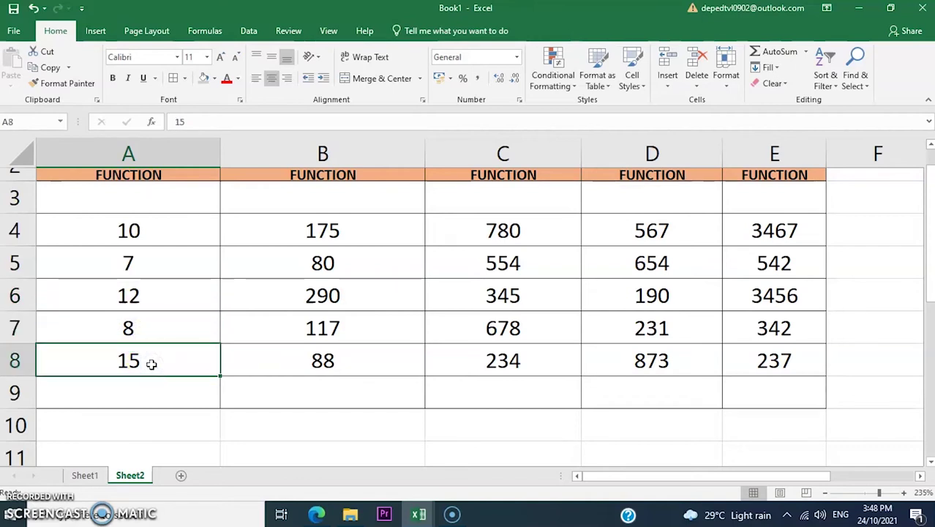
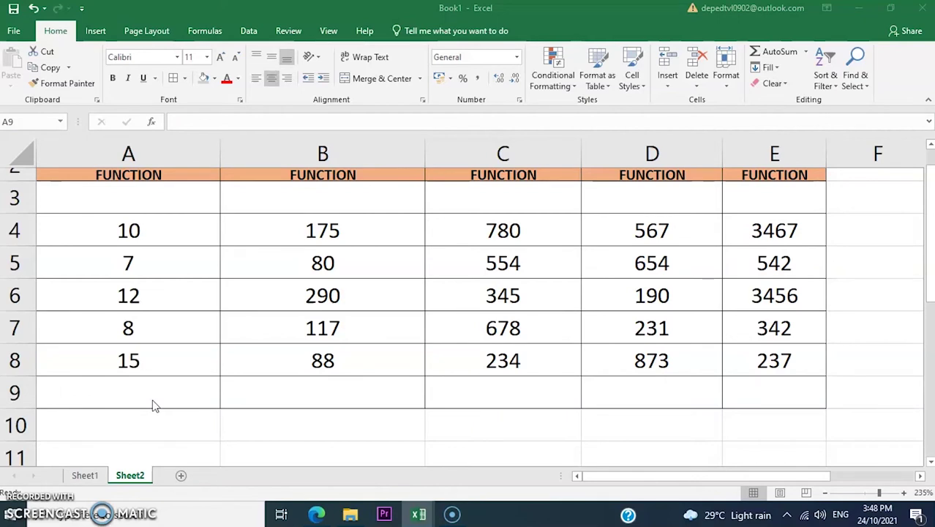
Enter the formula =SUM(A4:A8) in cell A9 to total the numbers in the SUM column
{"action": "left_click", "coordinate": [128, 395]}
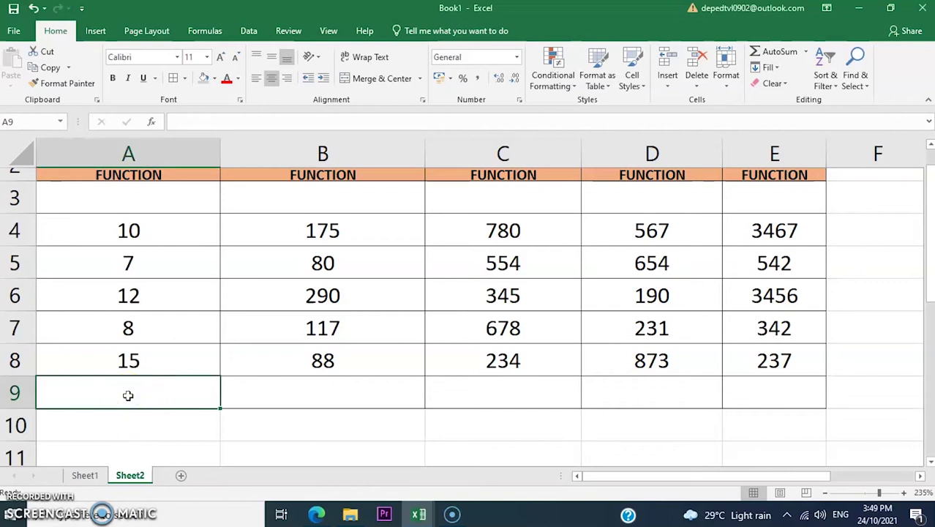
{"action": "type", "text": "="}
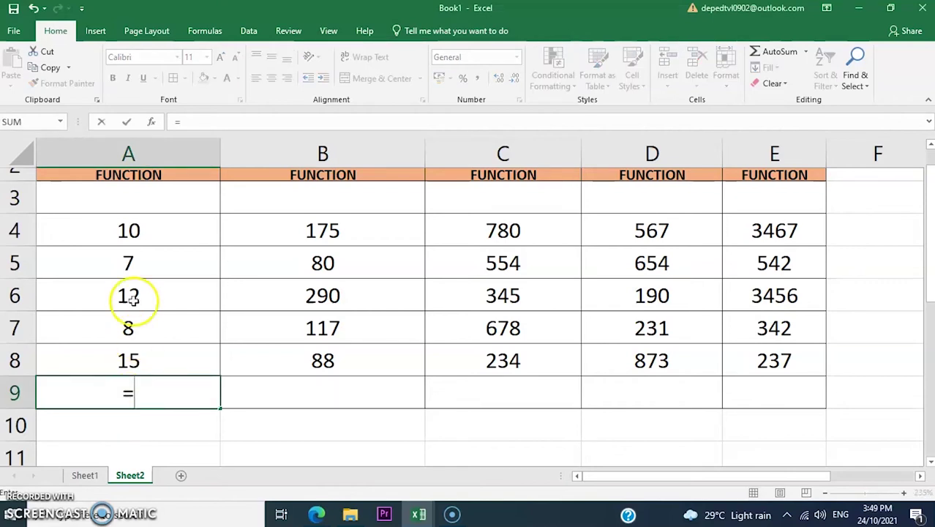
{"action": "left_click", "coordinate": [189, 122]}
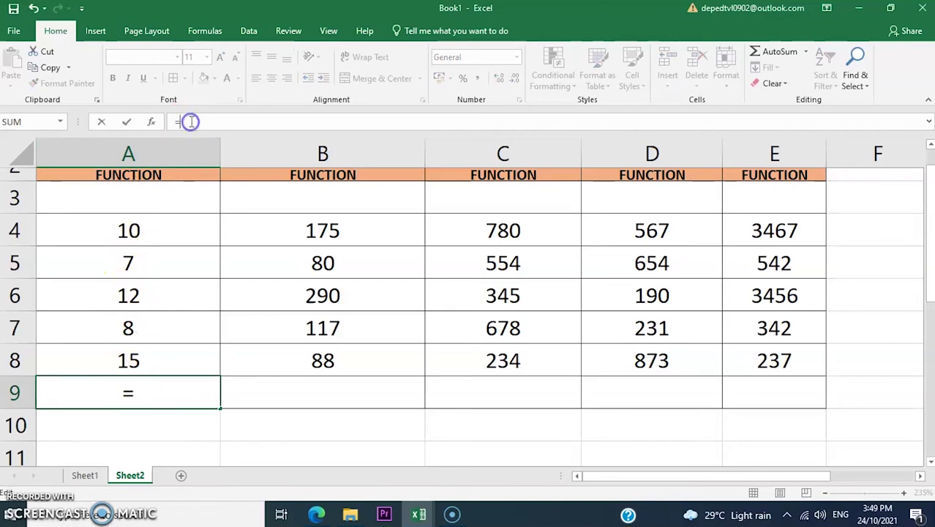
{"action": "type", "text": "sum"}
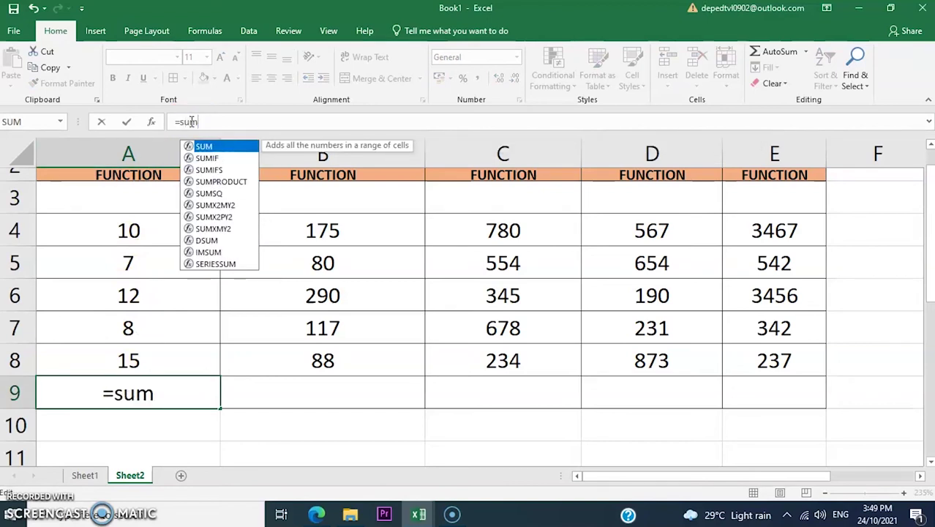
{"action": "type", "text": "("}
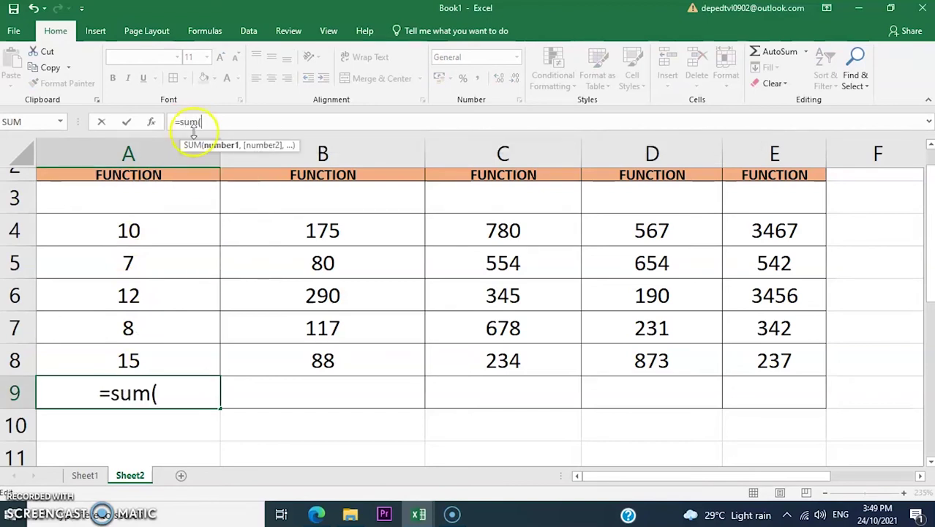
{"action": "left_click", "coordinate": [159, 224]}
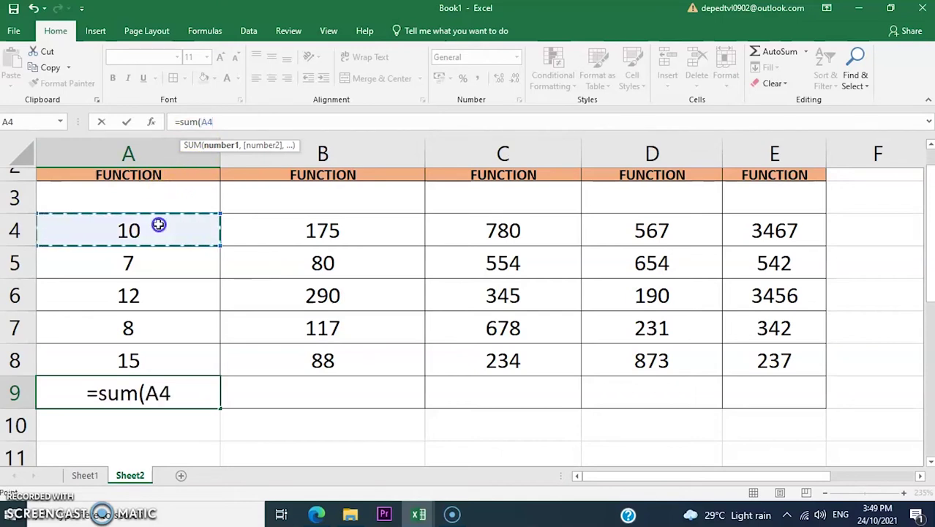
{"action": "left_click_drag", "start_coordinate": [159, 233], "coordinate": [163, 348]}
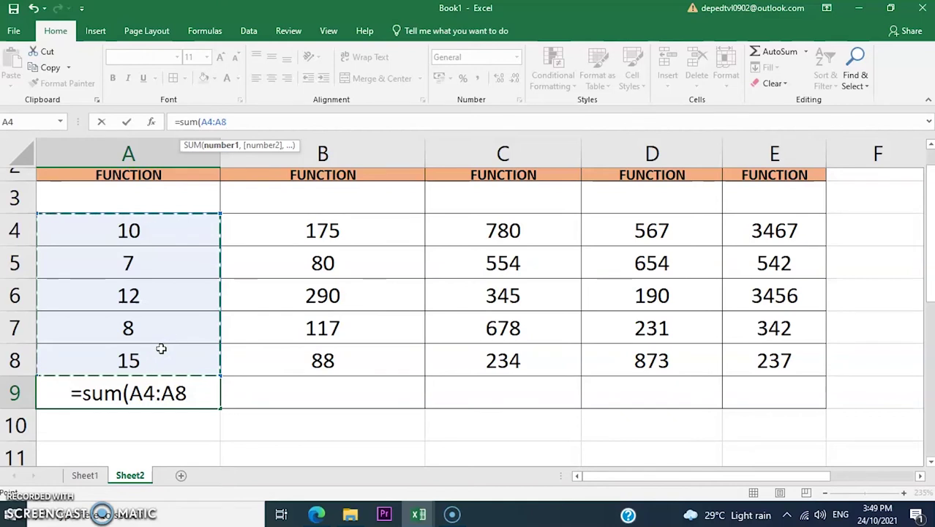
{"action": "key", "text": "Return"}
{"action": "left_click", "coordinate": [149, 393]}
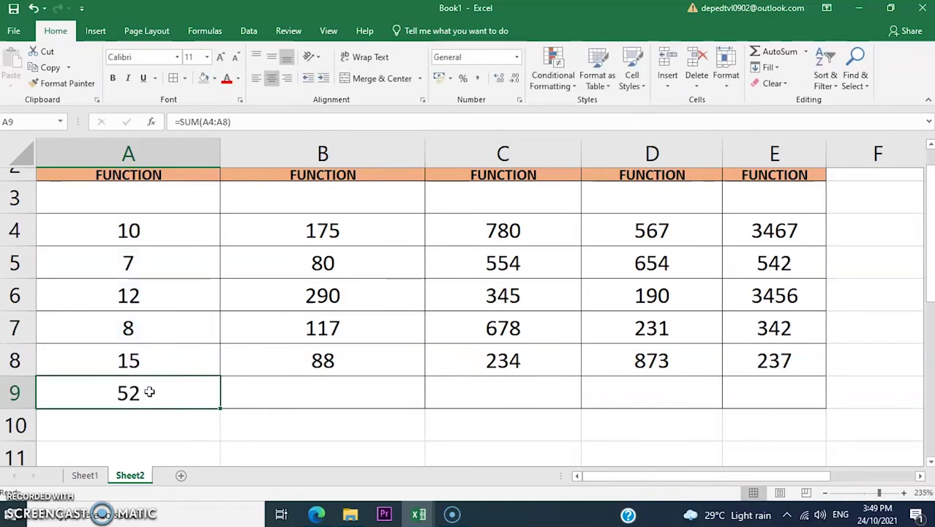
Enter the formula =AVERAGE(B4:B8) in cell B9 to average the numbers in the AVERAGE column
{"action": "left_click", "coordinate": [300, 390]}
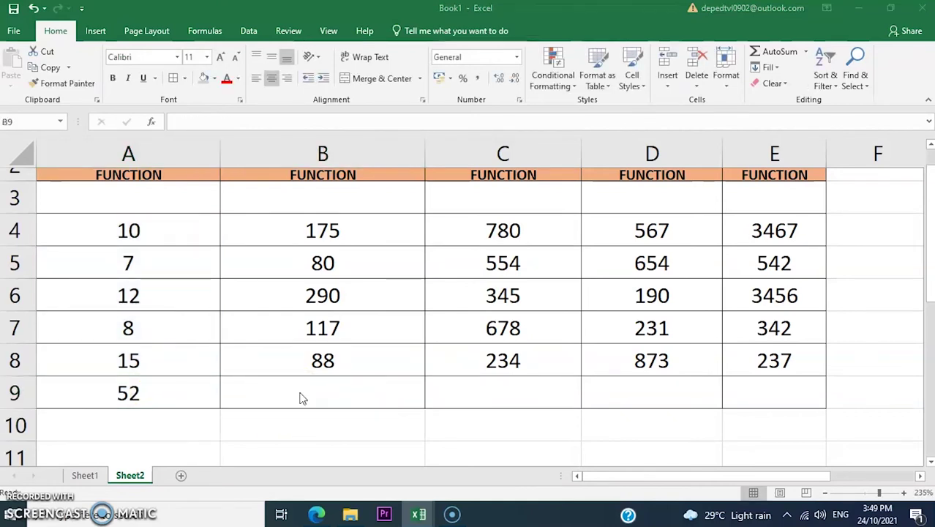
{"action": "scroll", "coordinate": [300, 398], "scroll_direction": "up", "scroll_amount": 1}
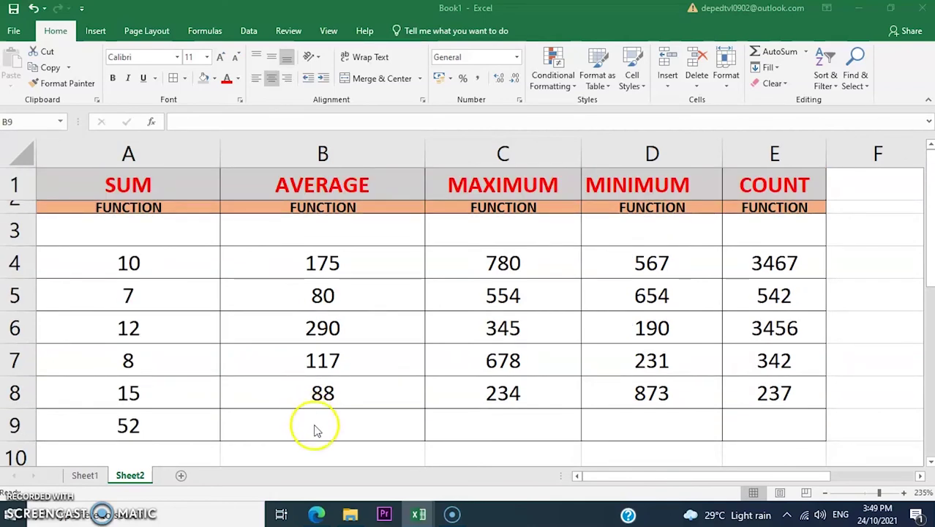
{"action": "left_click", "coordinate": [315, 425]}
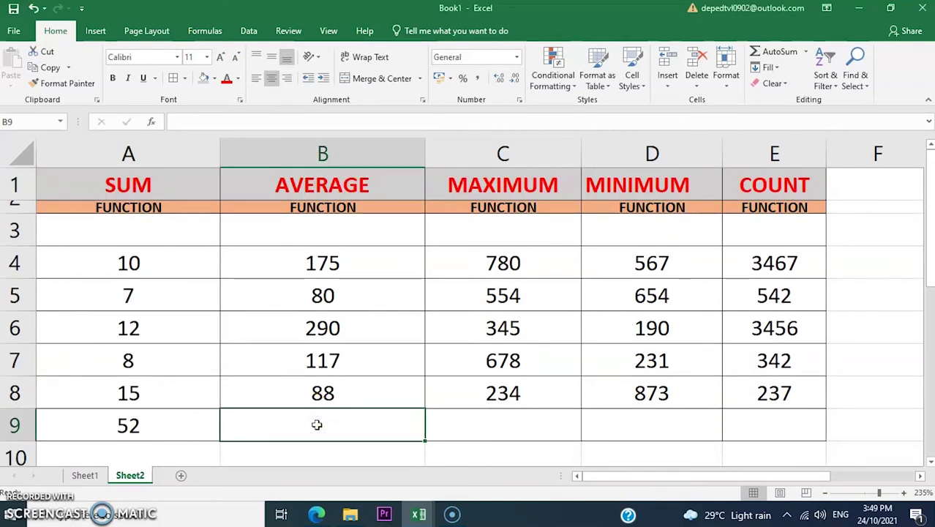
{"action": "type", "text": "="}
{"action": "left_click", "coordinate": [198, 121]}
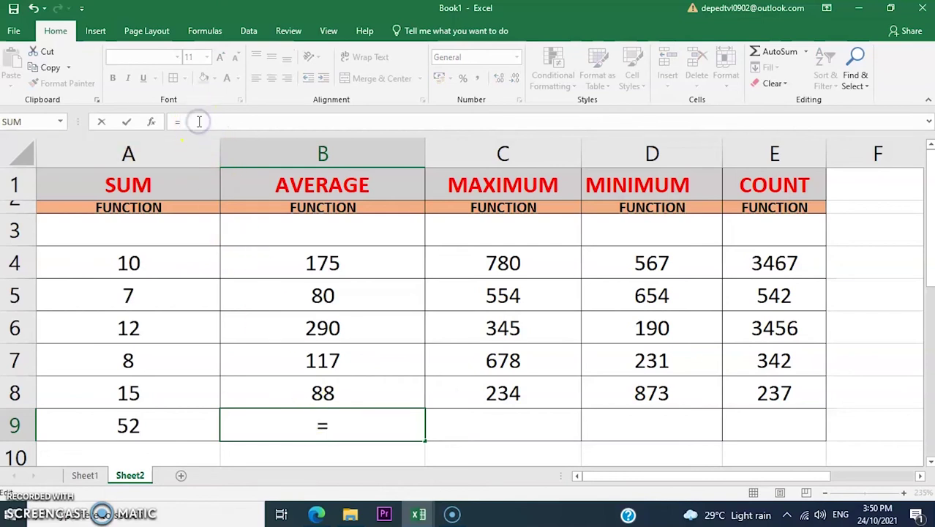
{"action": "type", "text": "average"}
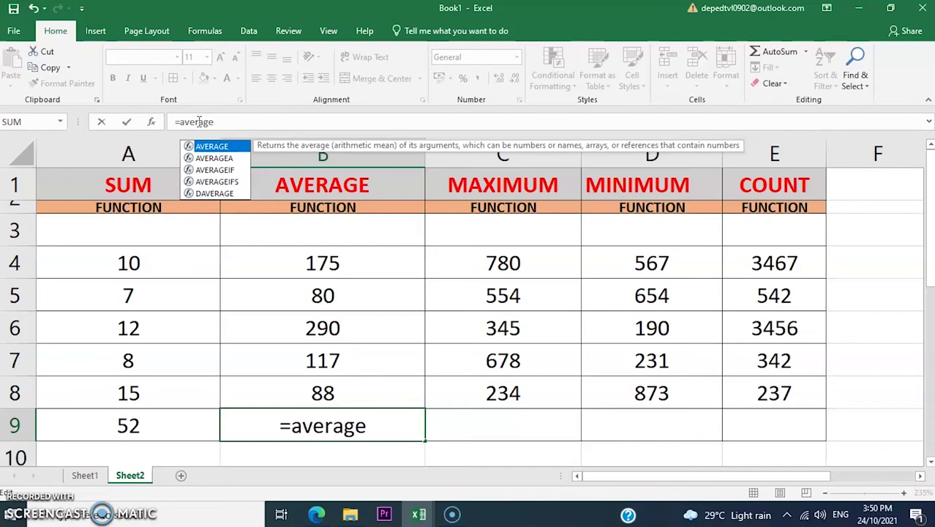
{"action": "left_click", "coordinate": [199, 121]}
{"action": "type", "text": "("}
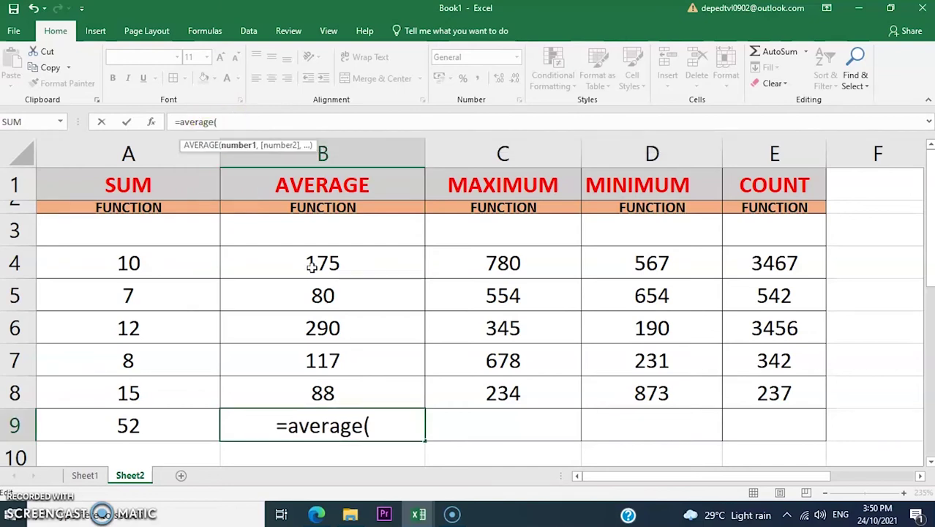
{"action": "left_click_drag", "start_coordinate": [311, 266], "coordinate": [322, 391]}
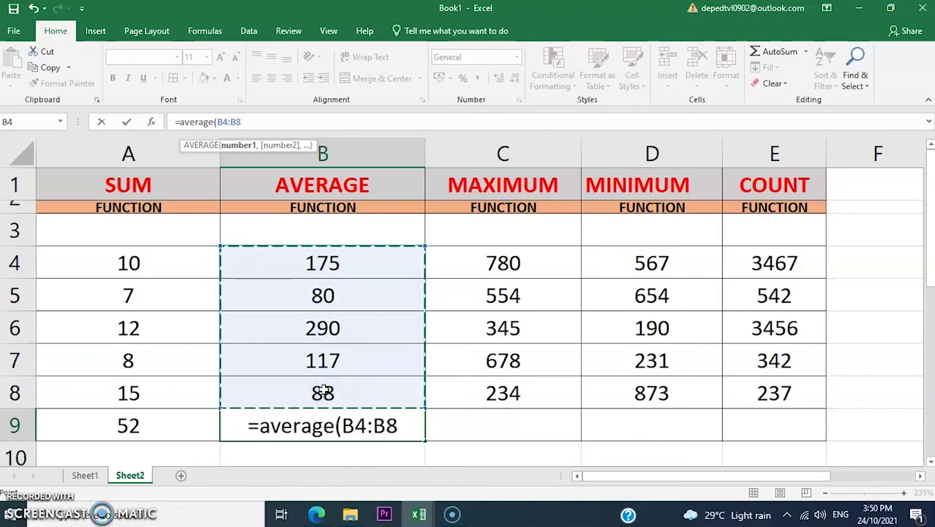
{"action": "key", "text": "Return"}
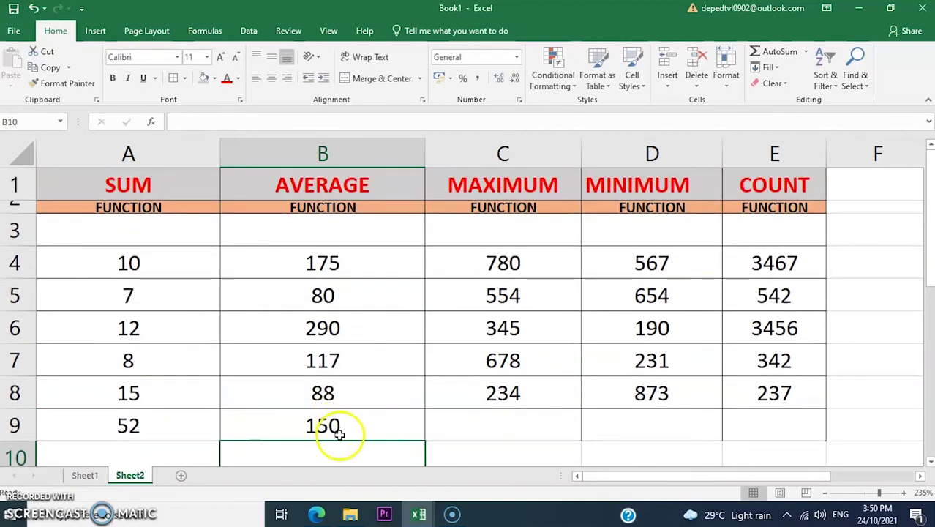
{"action": "left_click", "coordinate": [339, 433]}
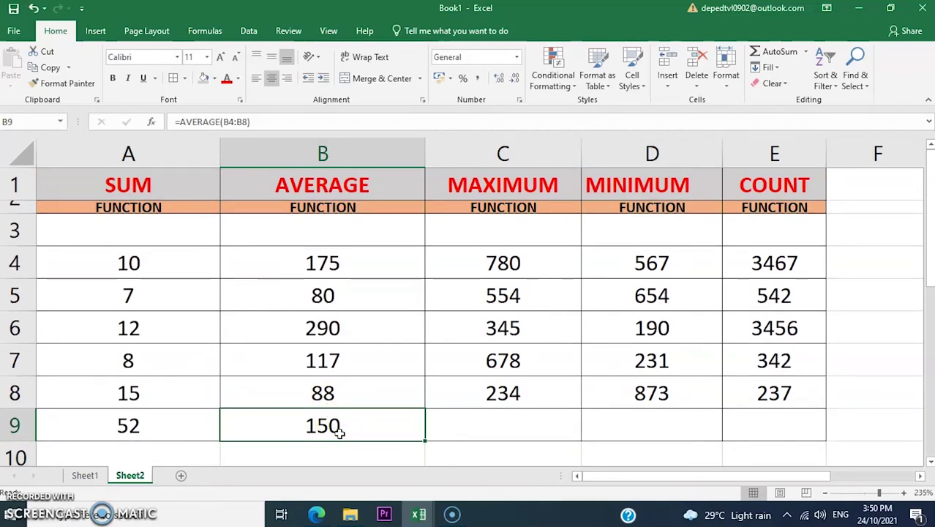
Enter the formula =MAX(C4:C8) in cell C9 to find the largest number in the MAXIMUM column
{"action": "left_click", "coordinate": [488, 433]}
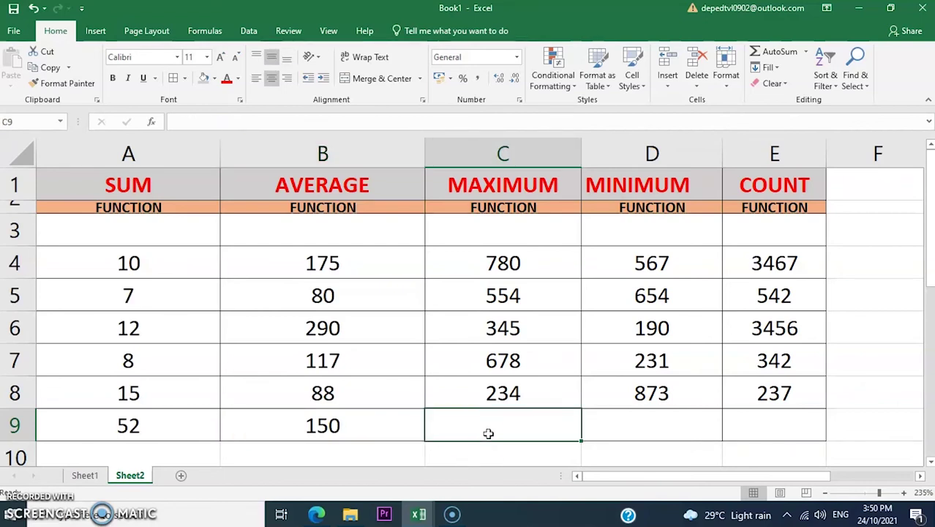
{"action": "left_click", "coordinate": [516, 426]}
{"action": "left_click", "coordinate": [200, 124]}
{"action": "type", "text": "="}
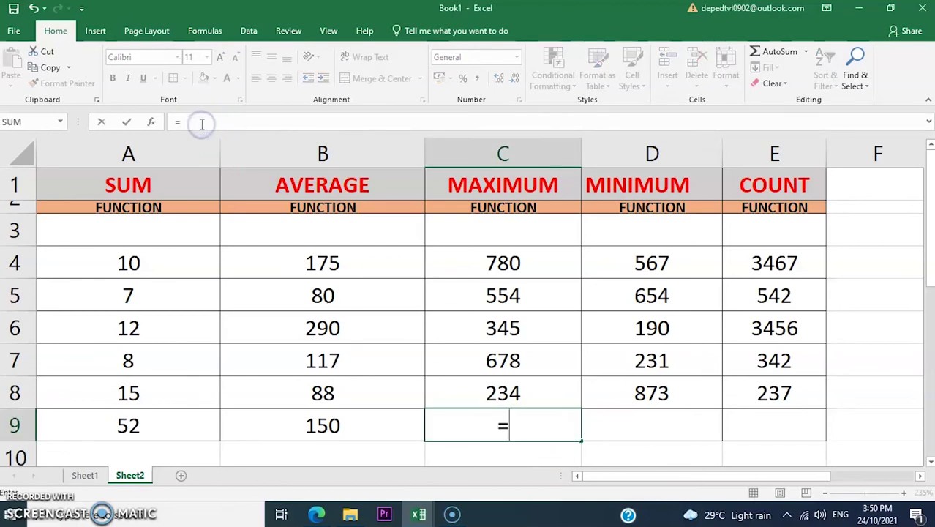
{"action": "left_click", "coordinate": [202, 124]}
{"action": "type", "text": "max("}
{"action": "key", "text": "BackSpace"}
{"action": "type", "text": "("}
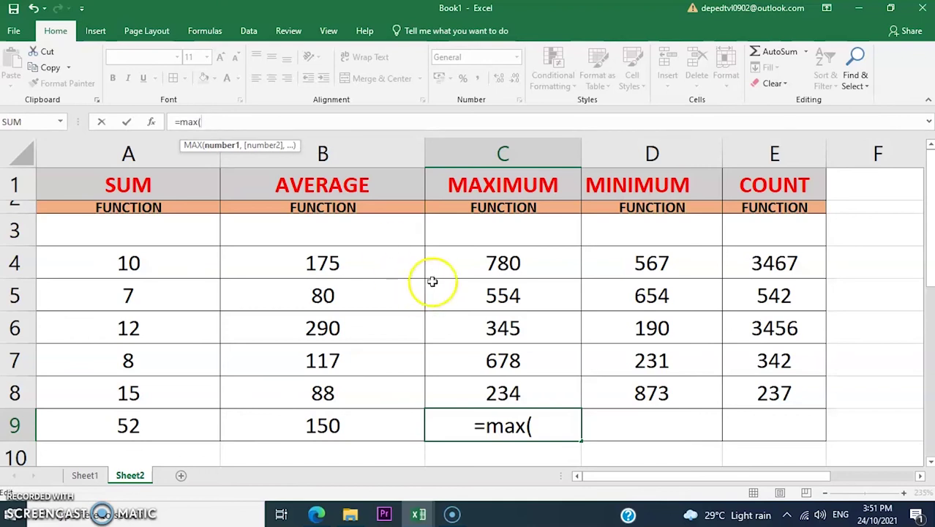
{"action": "left_click", "coordinate": [484, 267]}
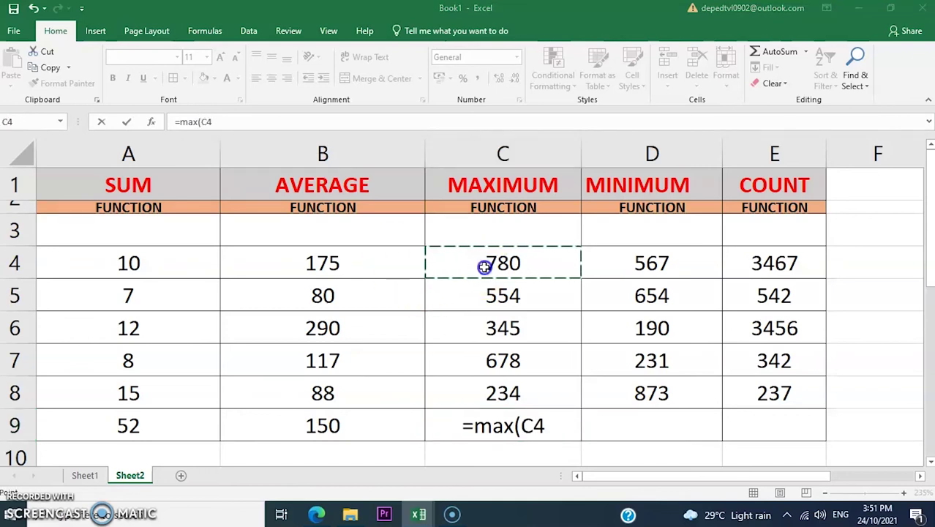
{"action": "left_click_drag", "start_coordinate": [484, 266], "coordinate": [494, 387]}
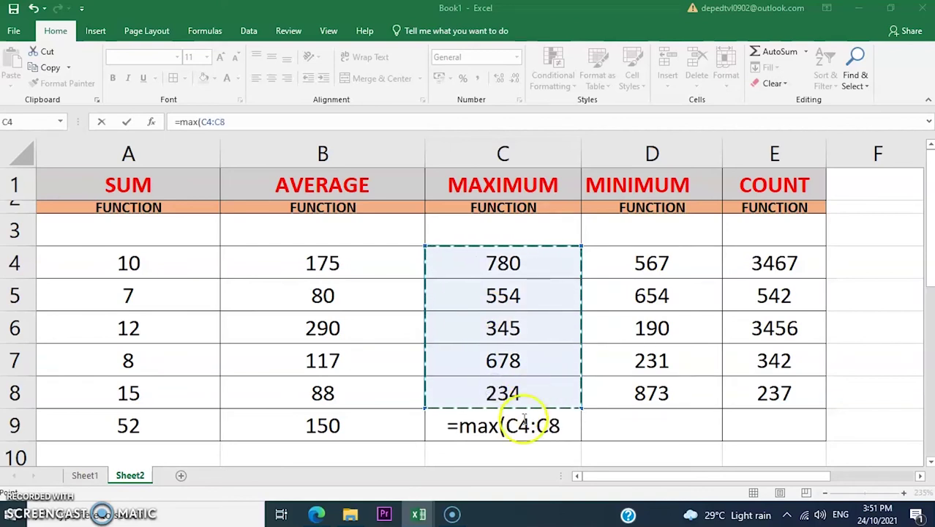
{"action": "key", "text": "Return"}
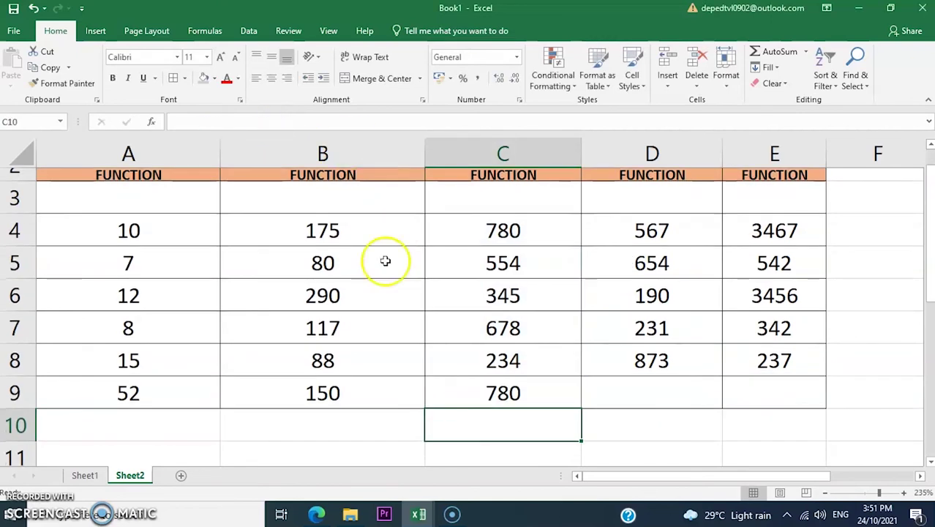
Examine the MAX formula in cell C9 and the range it refers to
{"action": "left_click", "coordinate": [501, 402]}
{"action": "scroll", "coordinate": [505, 399], "scroll_direction": "up", "scroll_amount": 1}
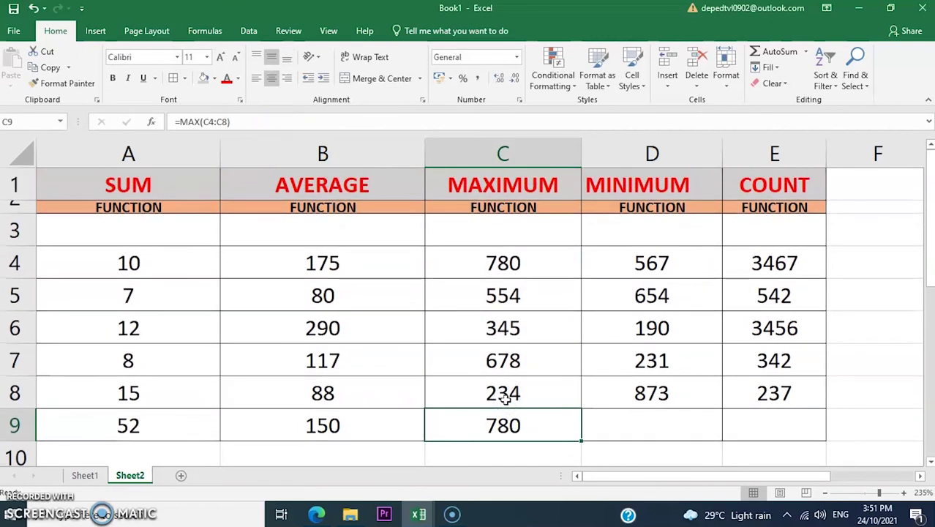
{"action": "left_click", "coordinate": [203, 123]}
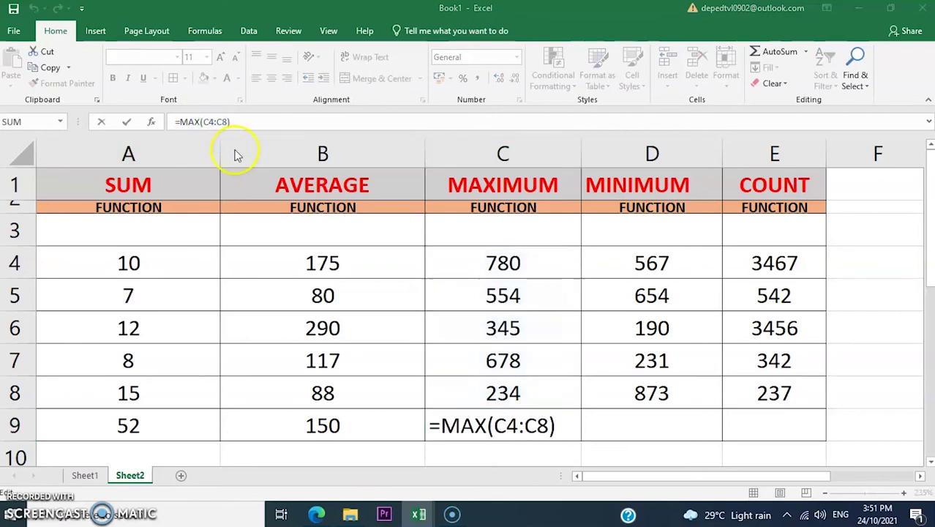
{"action": "key", "text": "Return"}
{"action": "left_click", "coordinate": [520, 399]}
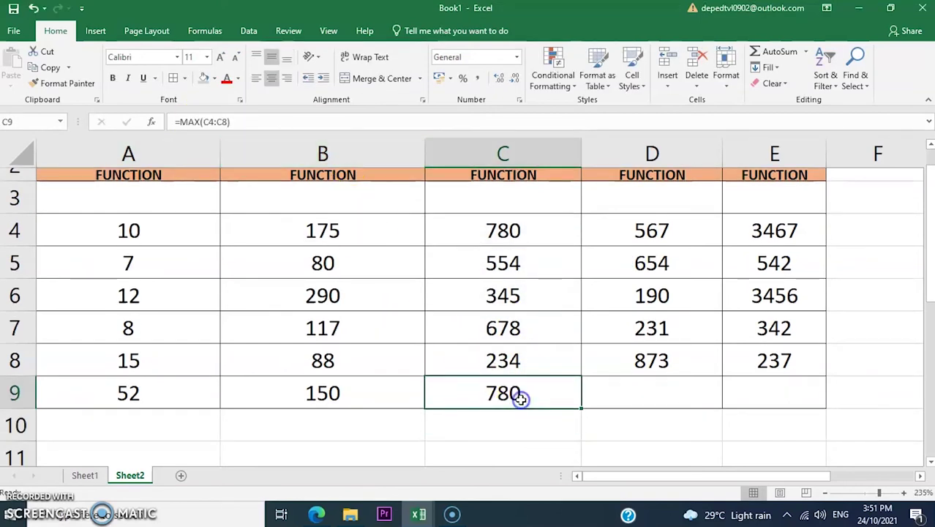
{"action": "scroll", "coordinate": [520, 398], "scroll_direction": "up", "scroll_amount": 1}
Enter the formula =MIN(D4:D8) in cell D9 to find the smallest number in the MINIMUM column
{"action": "left_click", "coordinate": [643, 427]}
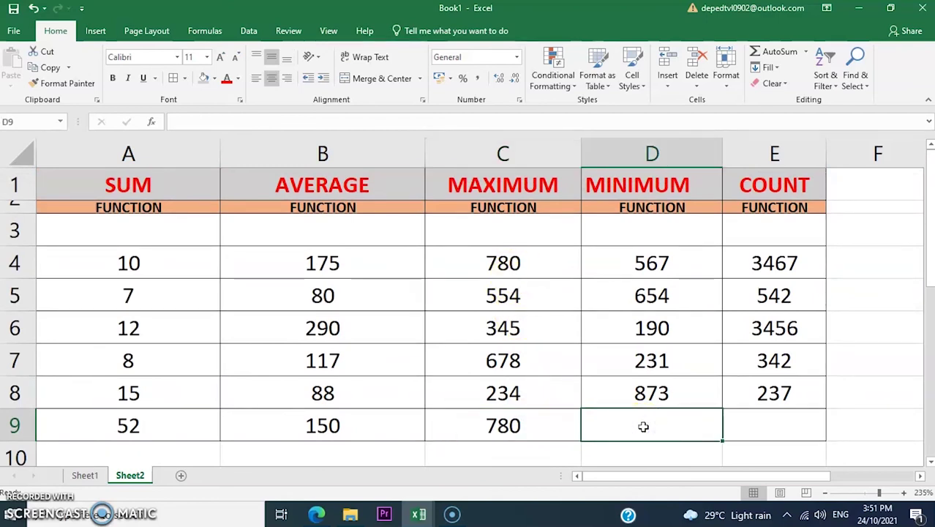
{"action": "left_click", "coordinate": [646, 423]}
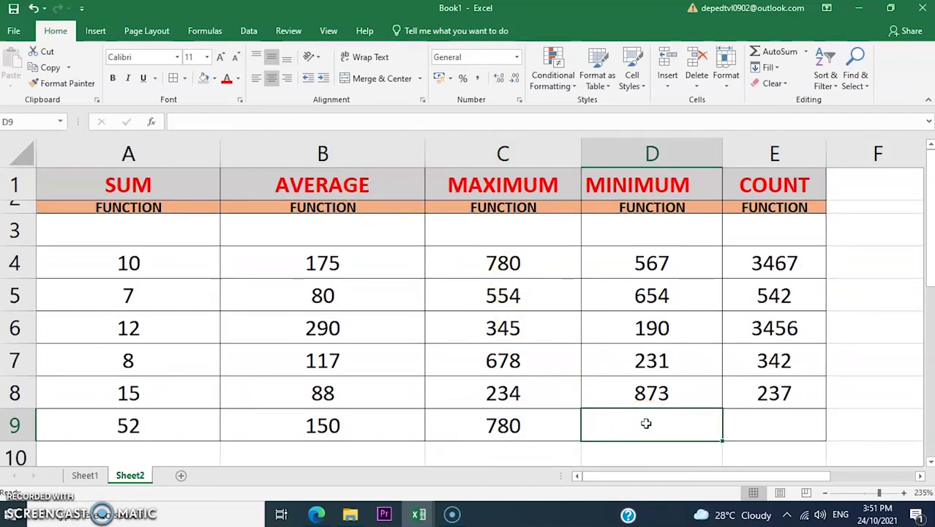
{"action": "left_click", "coordinate": [646, 429]}
{"action": "type", "text": "="}
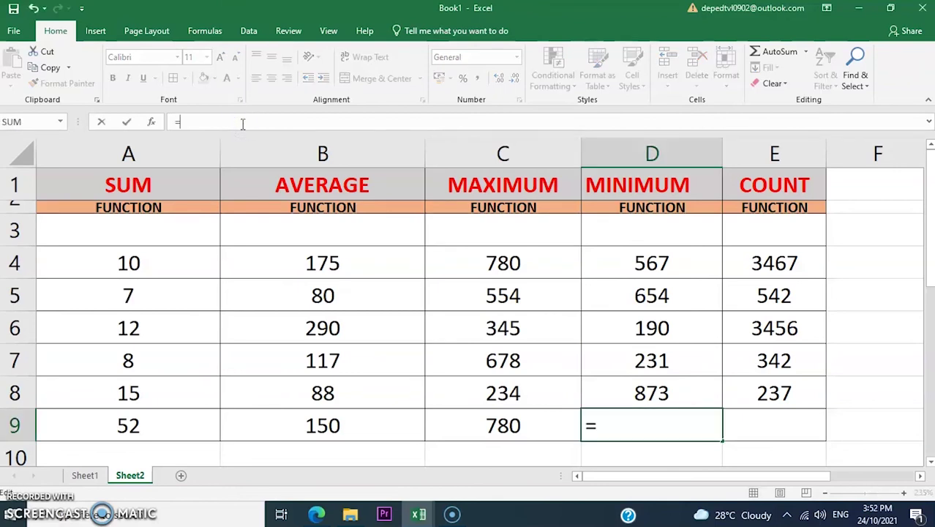
{"action": "type", "text": "min"}
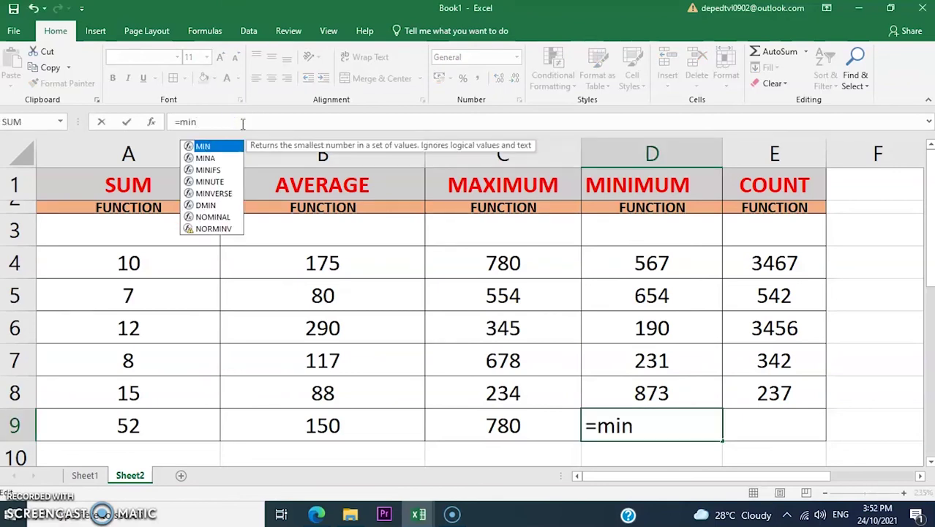
{"action": "type", "text": "("}
{"action": "key", "text": "BackSpace"}
{"action": "type", "text": "("}
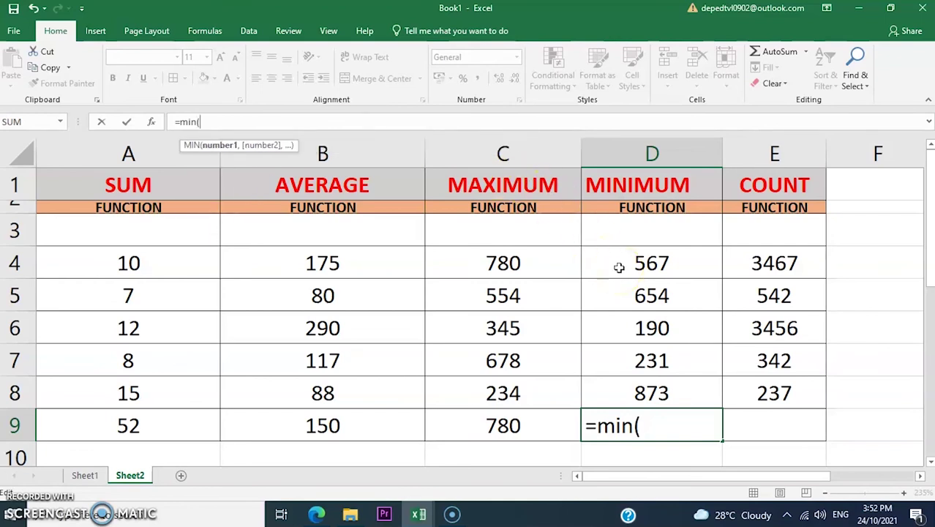
{"action": "left_click_drag", "start_coordinate": [618, 267], "coordinate": [615, 391]}
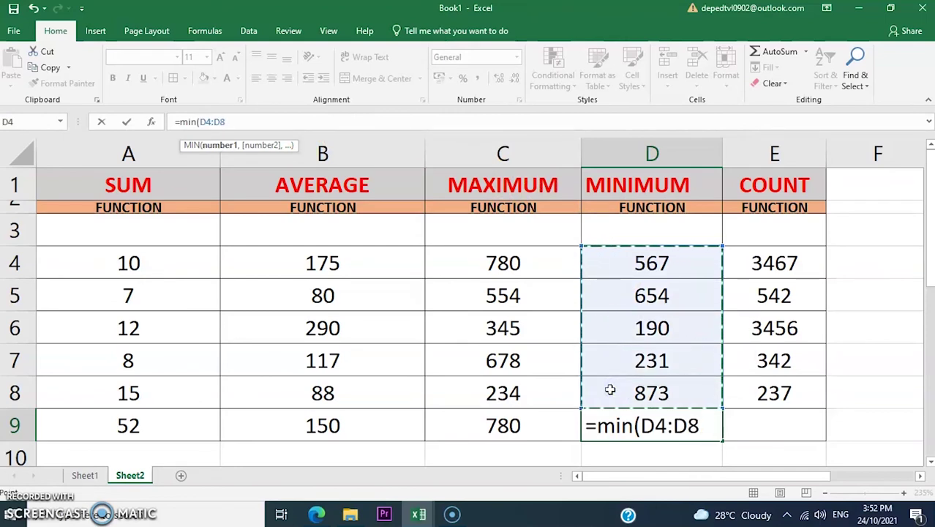
{"action": "key", "text": "Return"}
{"action": "left_click", "coordinate": [690, 431]}
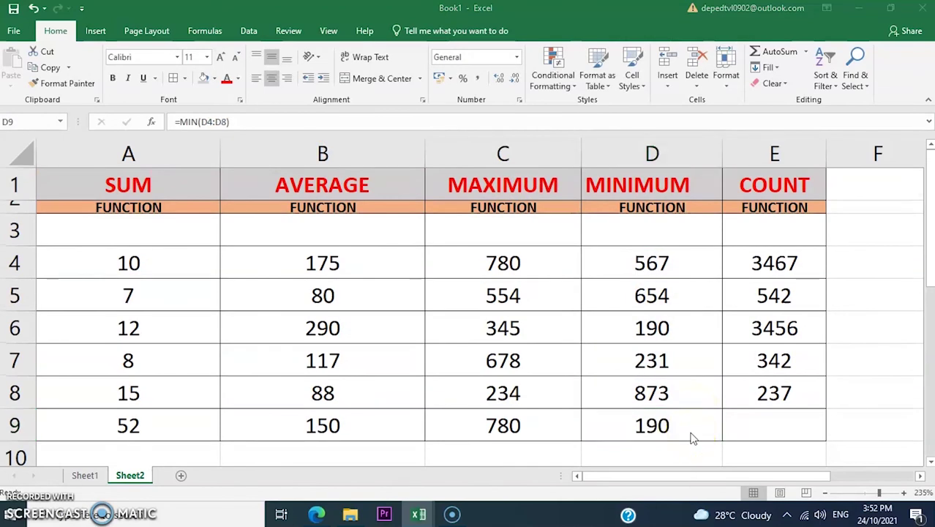
Enter the formula =COUNT(E4:E8) in cell E9 to count the numeric entries in the COUNT column
{"action": "left_click", "coordinate": [774, 431]}
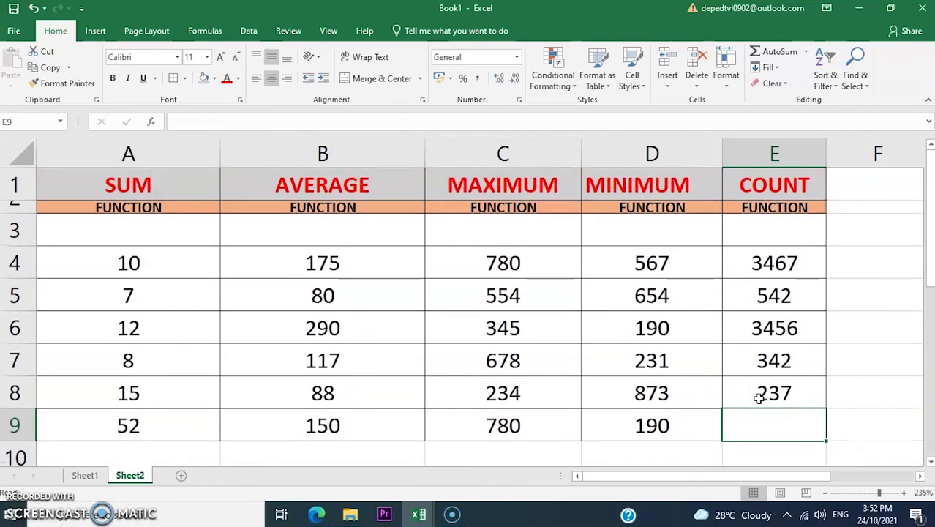
{"action": "left_click", "coordinate": [763, 424]}
{"action": "type", "text": "=c"}
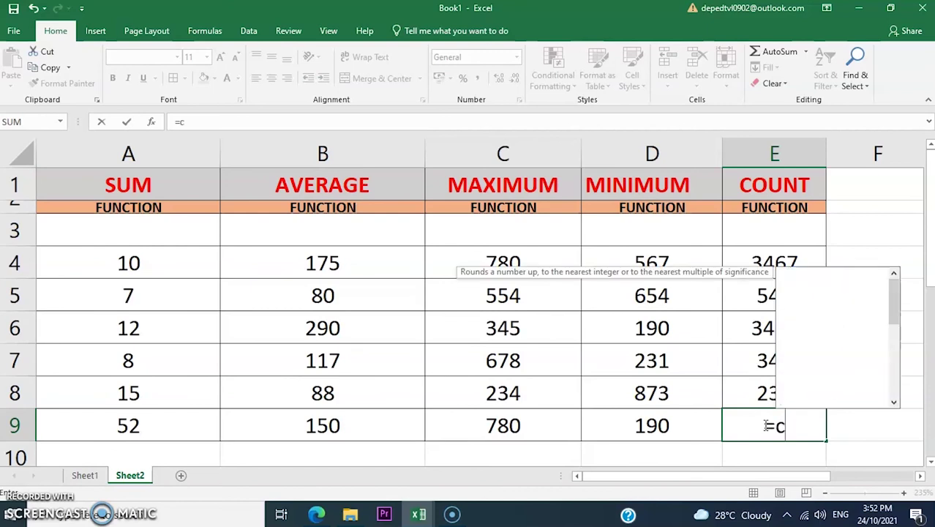
{"action": "type", "text": "ount("}
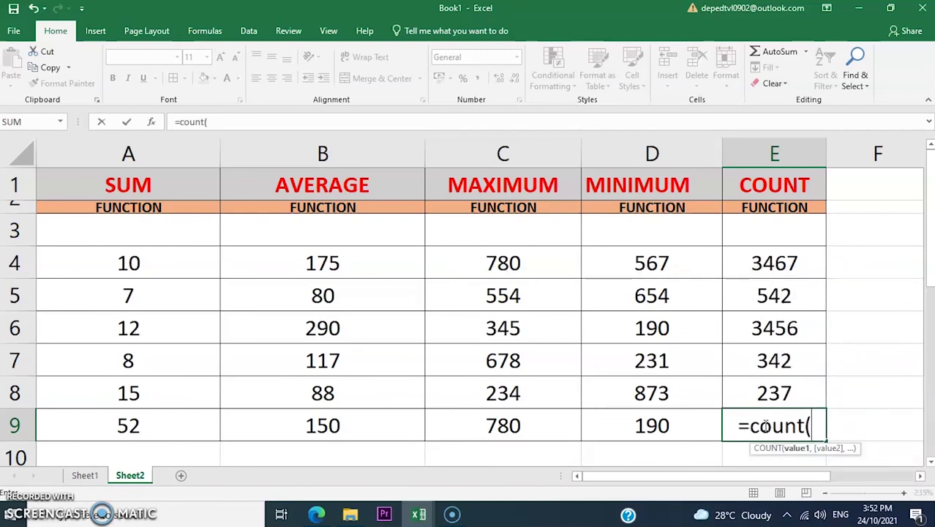
{"action": "left_click", "coordinate": [772, 267]}
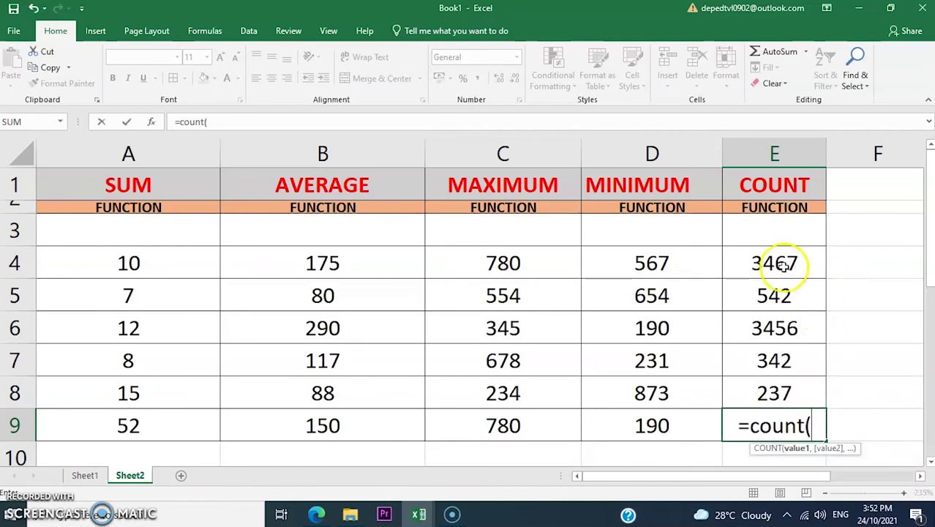
{"action": "left_click_drag", "start_coordinate": [772, 267], "coordinate": [776, 387]}
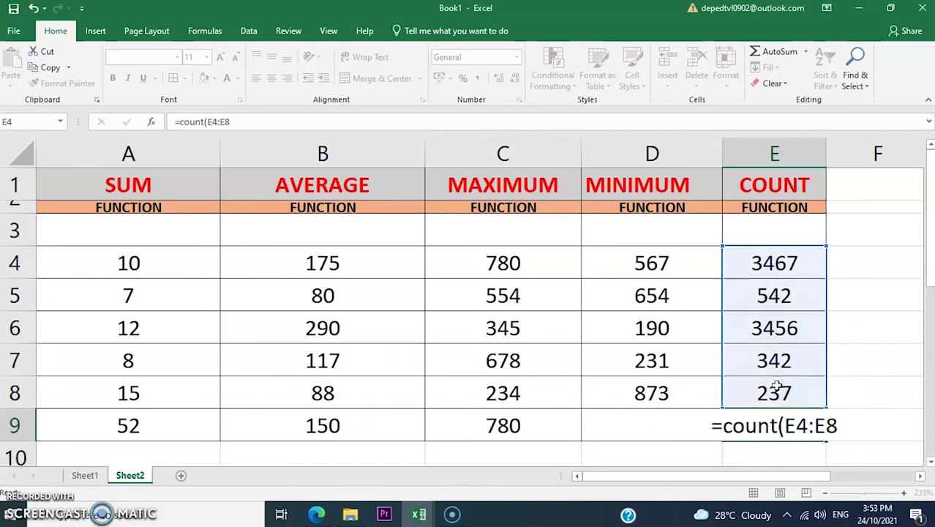
{"action": "key", "text": "Return"}
{"action": "left_click", "coordinate": [776, 386]}
{"action": "scroll", "coordinate": [776, 386], "scroll_direction": "up", "scroll_amount": 1}
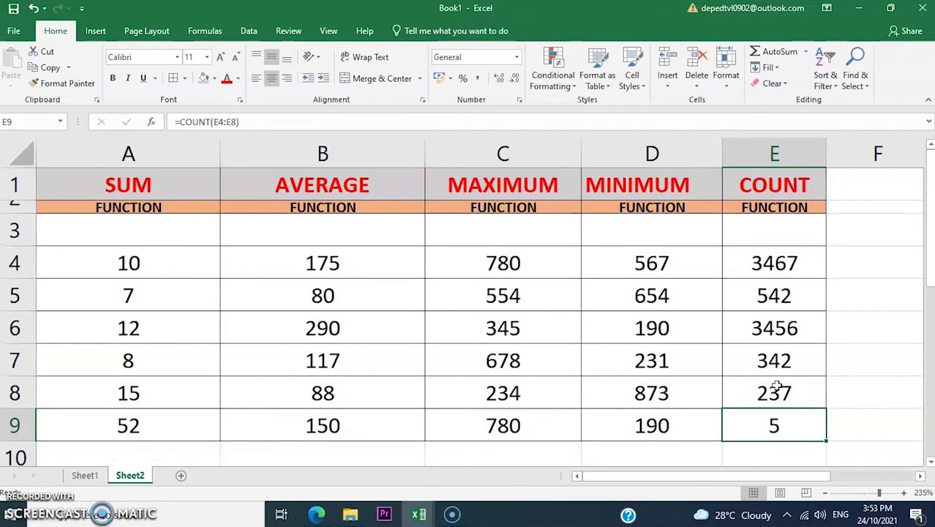
{"action": "left_click", "coordinate": [773, 264]}
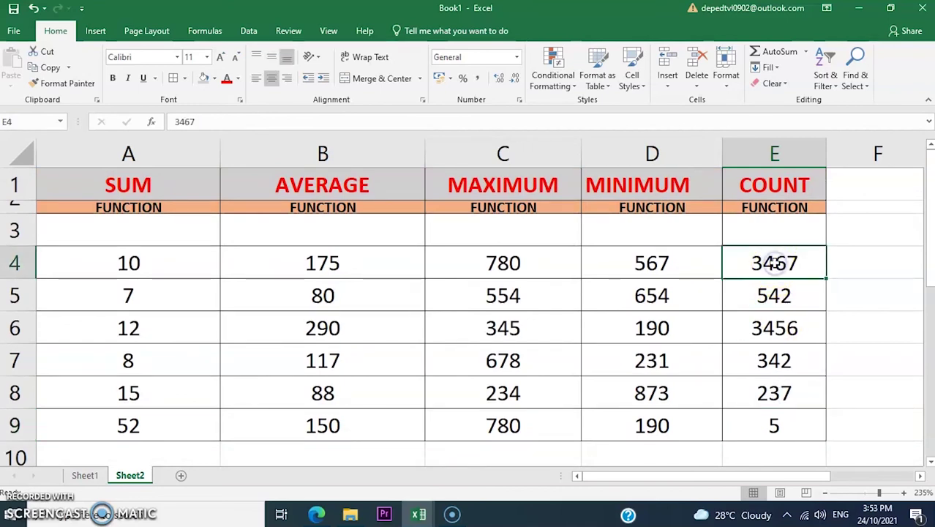
Review the SUM formula in cell A9 and the cell range it adds up
{"action": "left_click", "coordinate": [194, 424]}
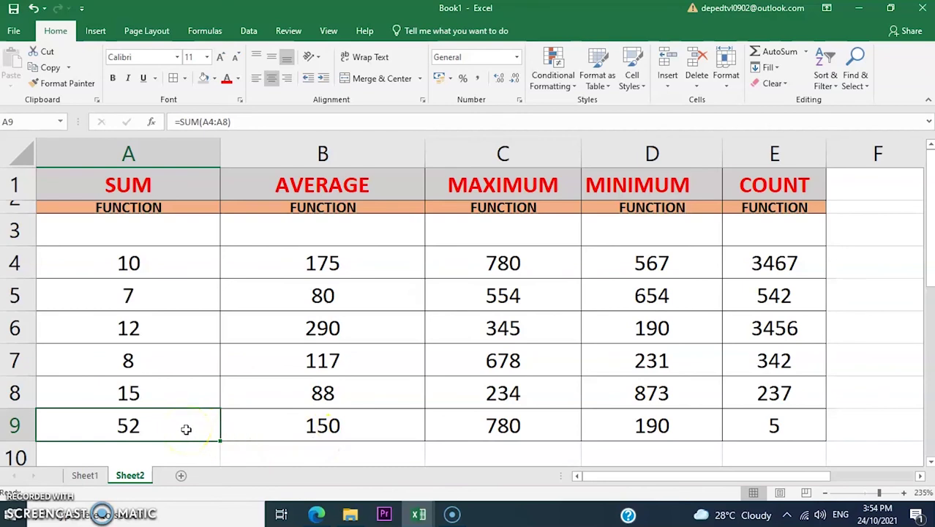
{"action": "left_click", "coordinate": [244, 121]}
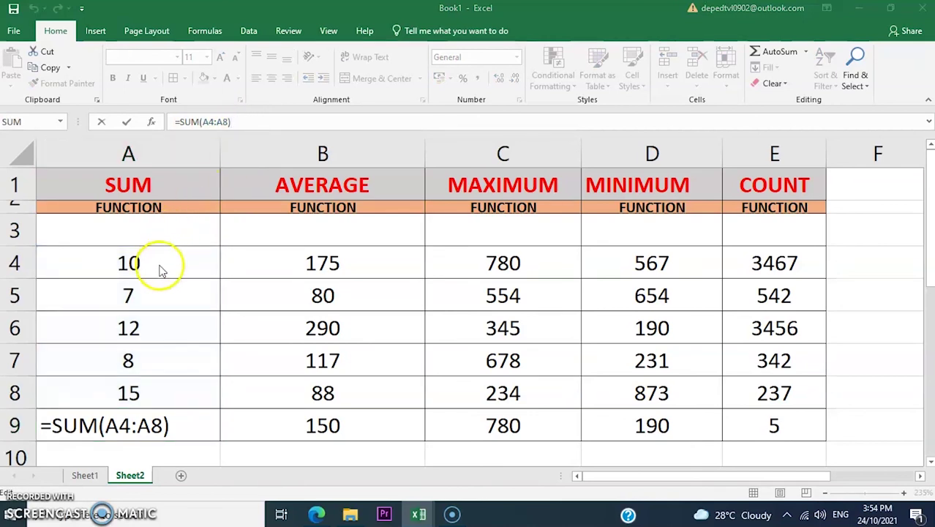
{"action": "left_click", "coordinate": [210, 121]}
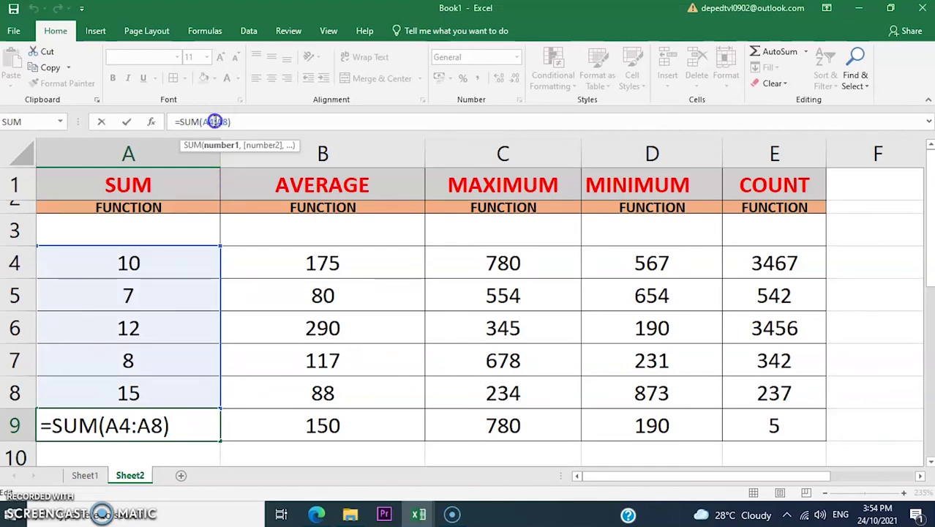
{"action": "mouse_move", "coordinate": [217, 121]}
{"action": "left_mouse_down"}
{"action": "mouse_move", "coordinate": [344, 142]}
{"action": "mouse_move", "coordinate": [215, 119]}
{"action": "left_mouse_up"}
{"action": "key", "text": "Return"}
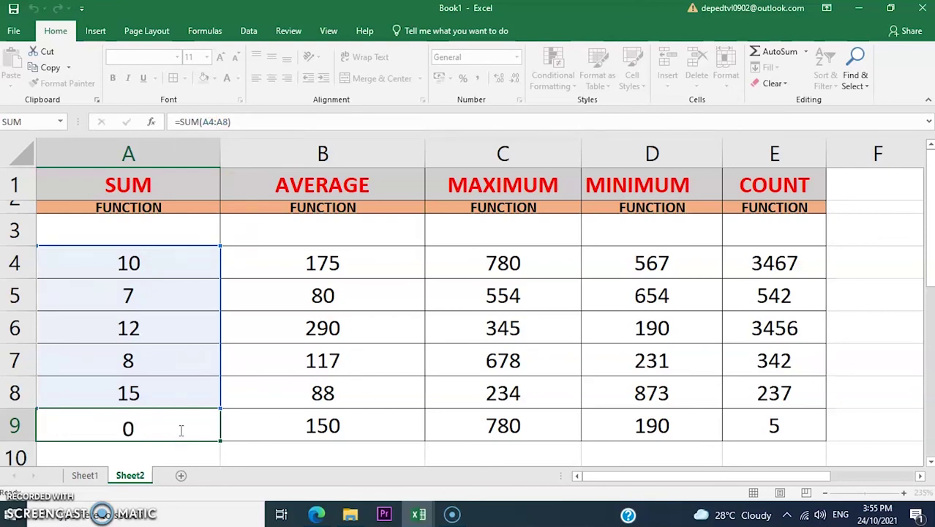
Review the AVERAGE formula in cell B9 and compare it with the first number of its range in B4
{"action": "left_click", "coordinate": [365, 425]}
{"action": "scroll", "coordinate": [360, 376], "scroll_direction": "up", "scroll_amount": 1}
{"action": "left_click", "coordinate": [233, 121]}
{"action": "left_click", "coordinate": [360, 425]}
{"action": "left_click", "coordinate": [359, 425]}
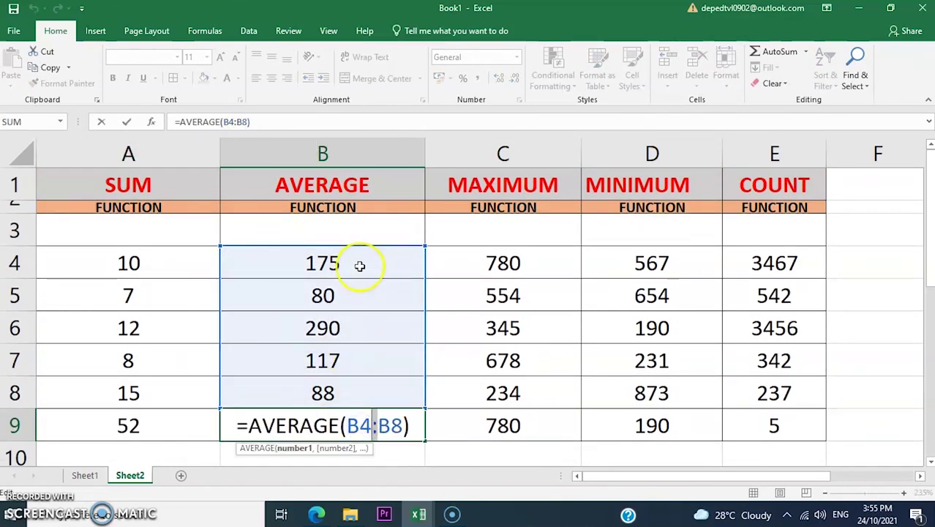
{"action": "left_click", "coordinate": [359, 265]}
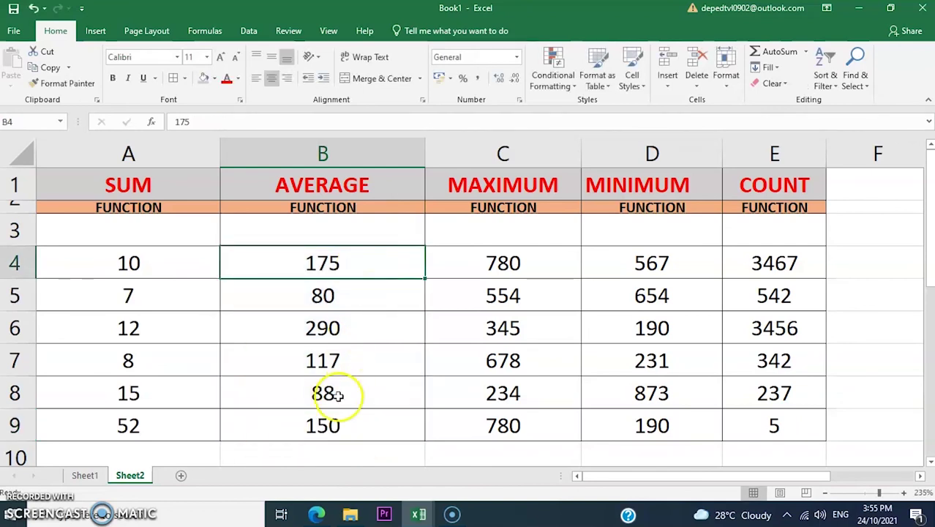
{"action": "left_click", "coordinate": [342, 422]}
{"action": "left_click", "coordinate": [333, 262]}
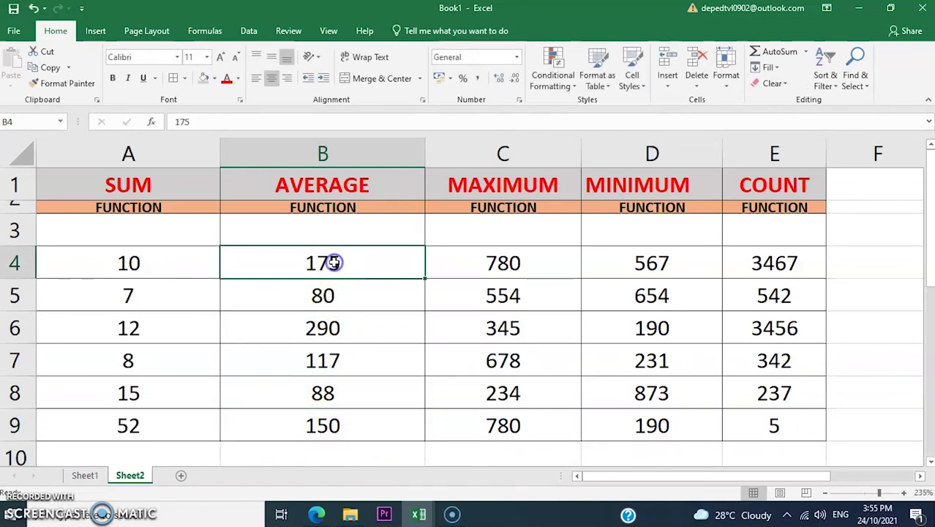
{"action": "left_click", "coordinate": [342, 429]}
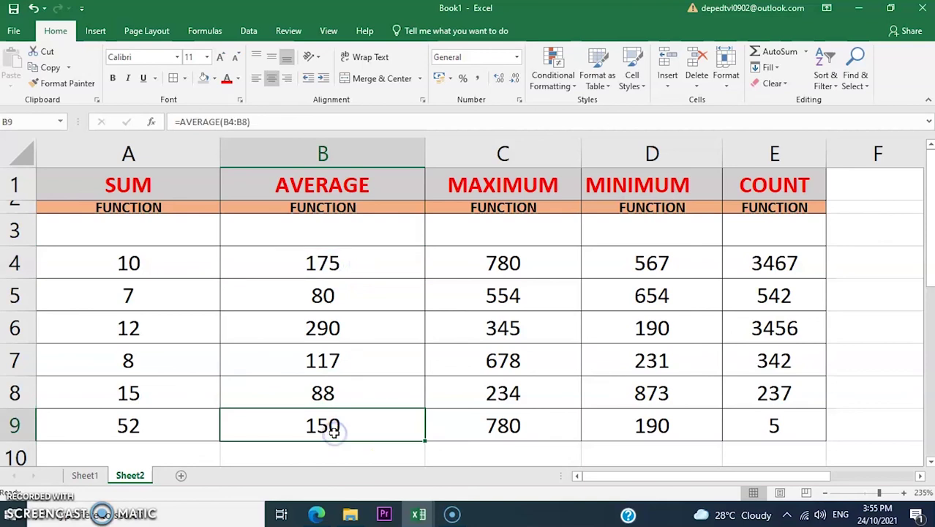
Review the MAX formula in cell C9 and the range it refers to in the MAXIMUM column
{"action": "key", "text": "Right"}
{"action": "left_click", "coordinate": [247, 122]}
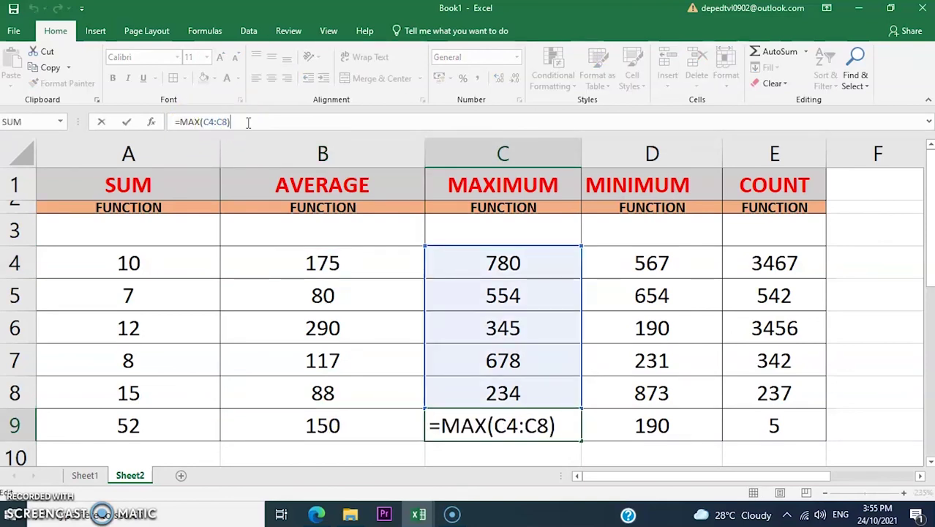
{"action": "left_click", "coordinate": [211, 125]}
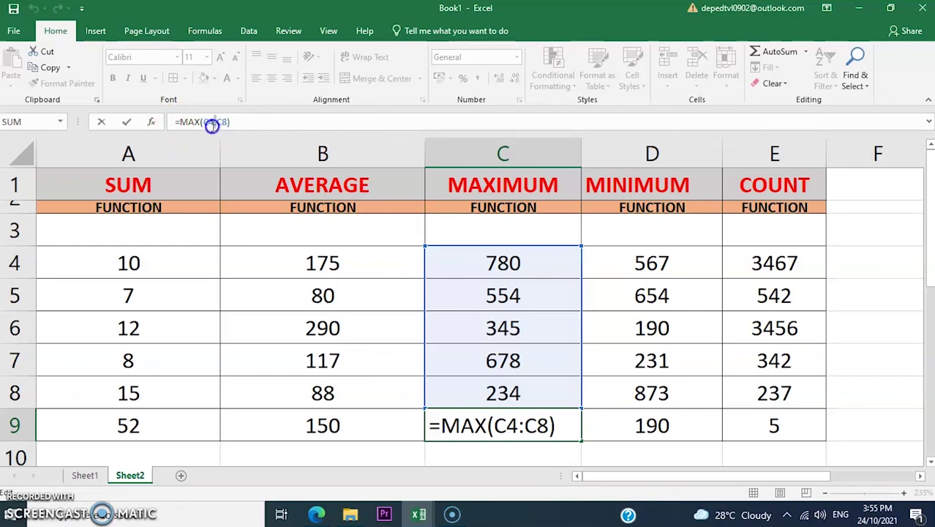
{"action": "key", "text": "Tab"}
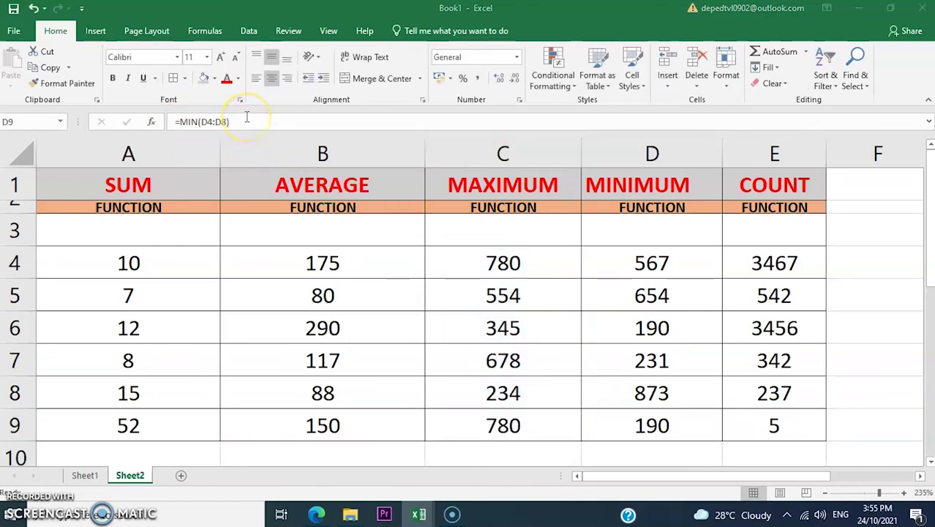
Review the MIN formula in cell D9 and the range it refers to in the MINIMUM column
{"action": "left_click", "coordinate": [192, 122]}
{"action": "left_click", "coordinate": [210, 123]}
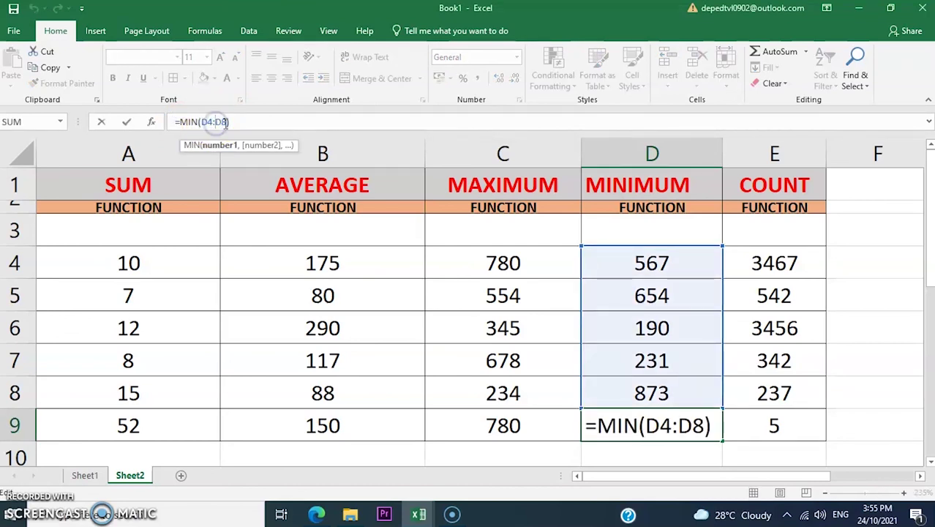
{"action": "key", "text": "Return"}
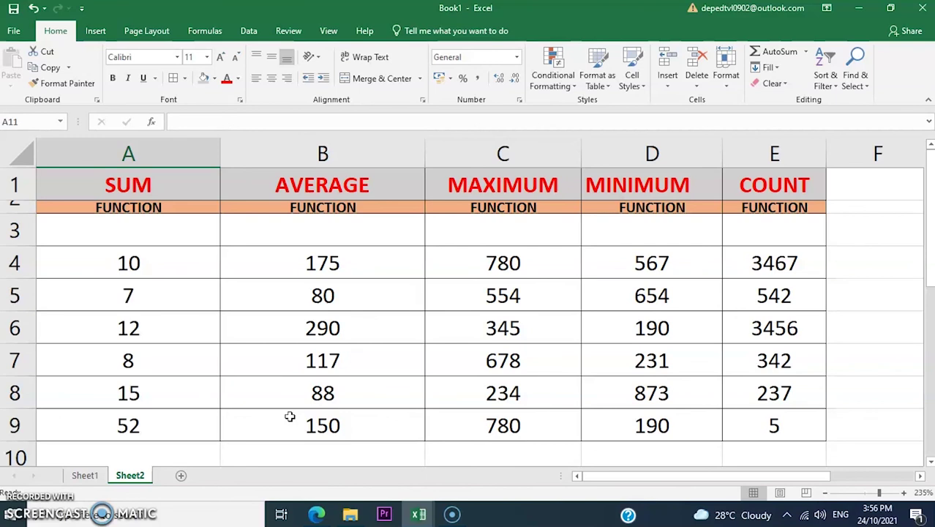